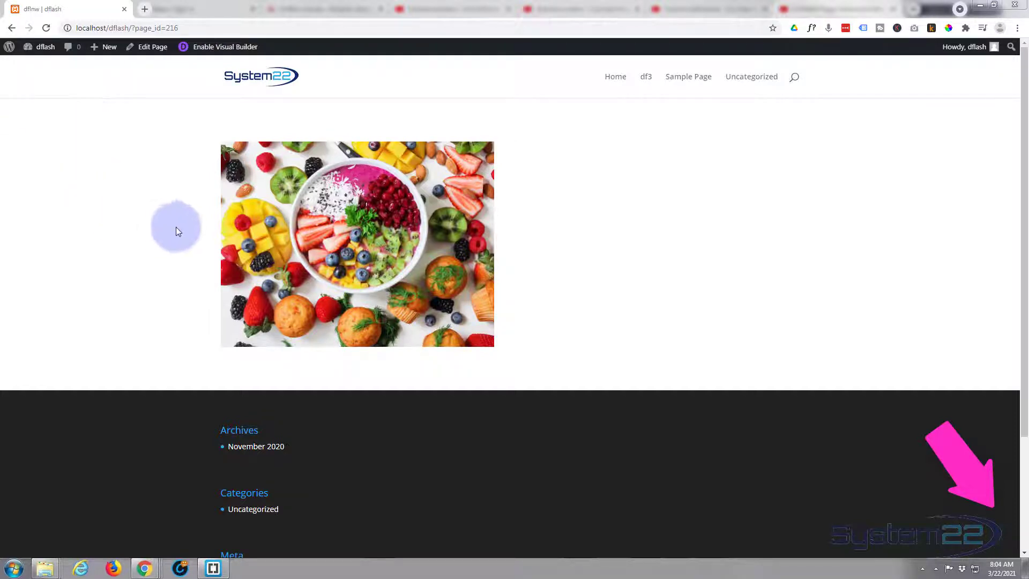
Step: Preview the hover effect on the existing food image and open the page in the Visual Builder
mouse_move(259, 222)
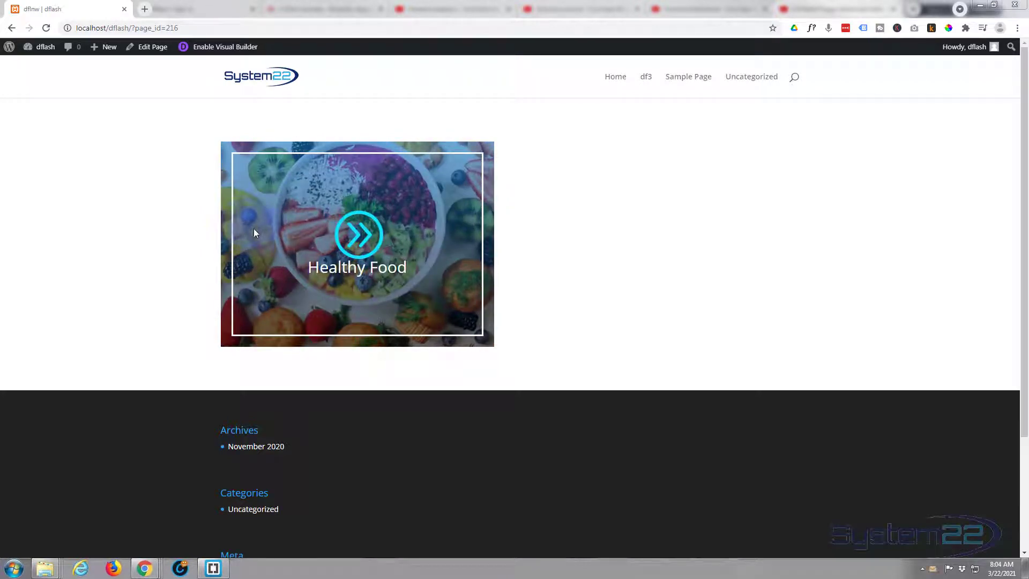
mouse_move(224, 249)
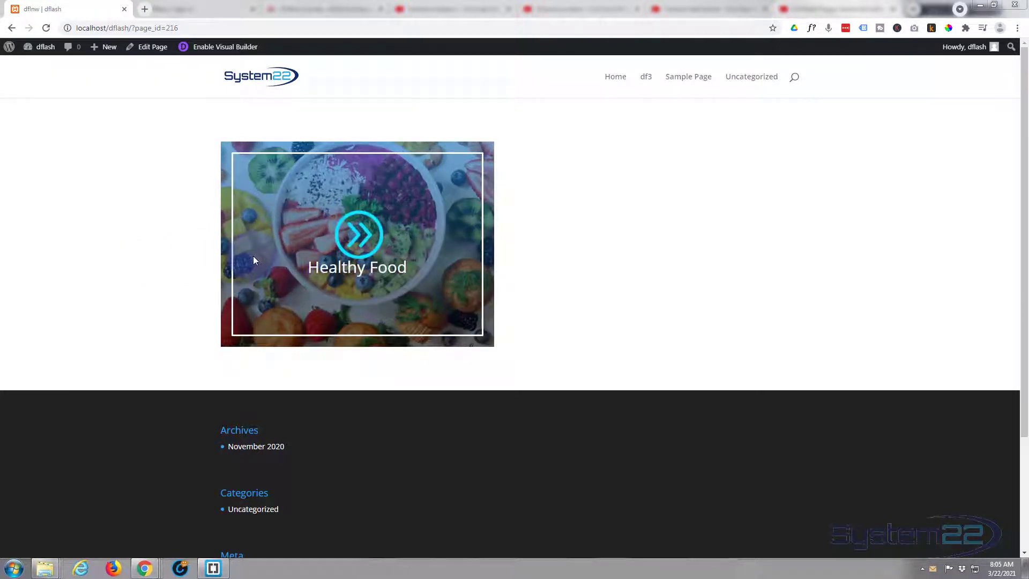
left_click(215, 47)
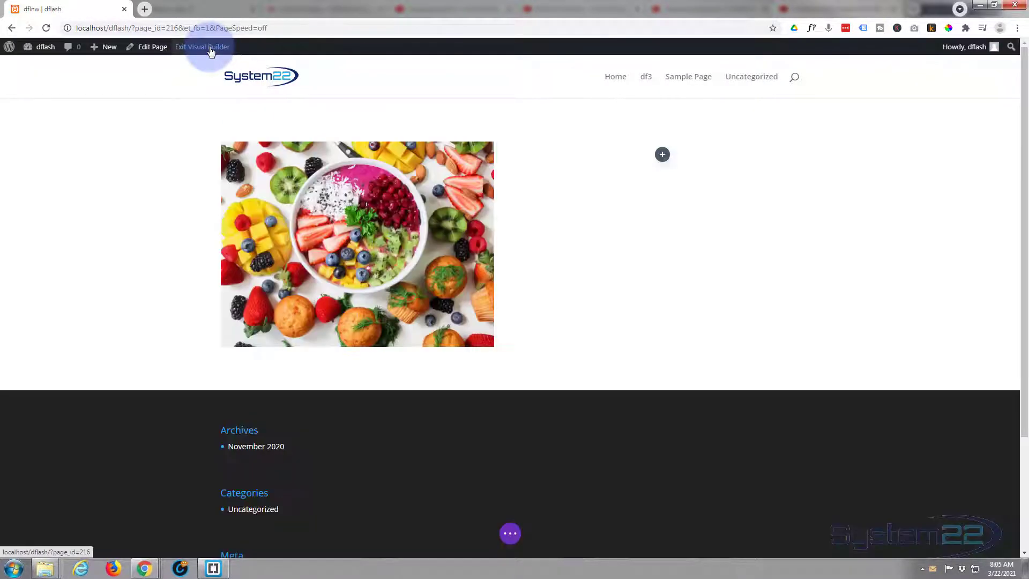
mouse_move(130, 110)
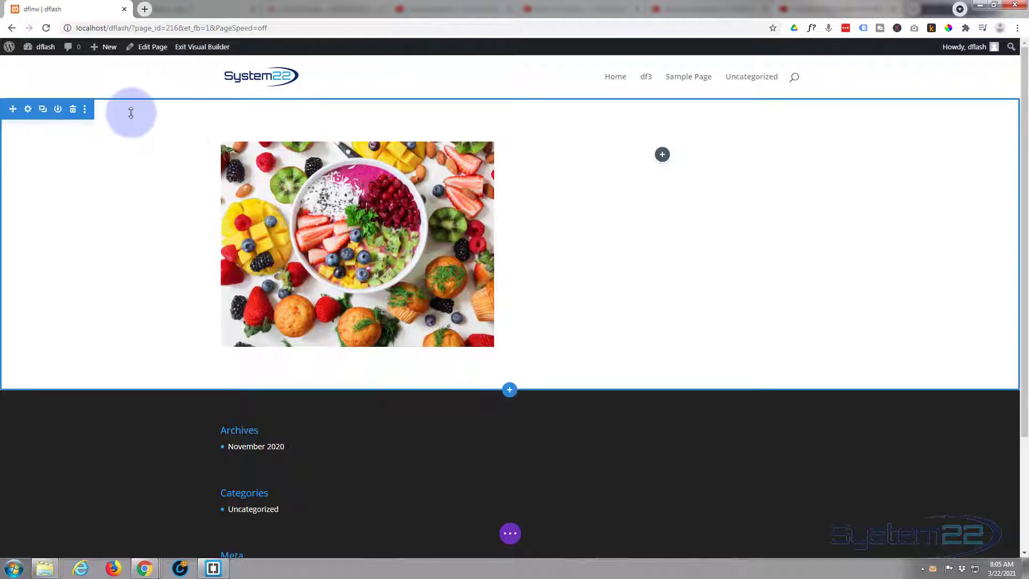
mouse_move(248, 148)
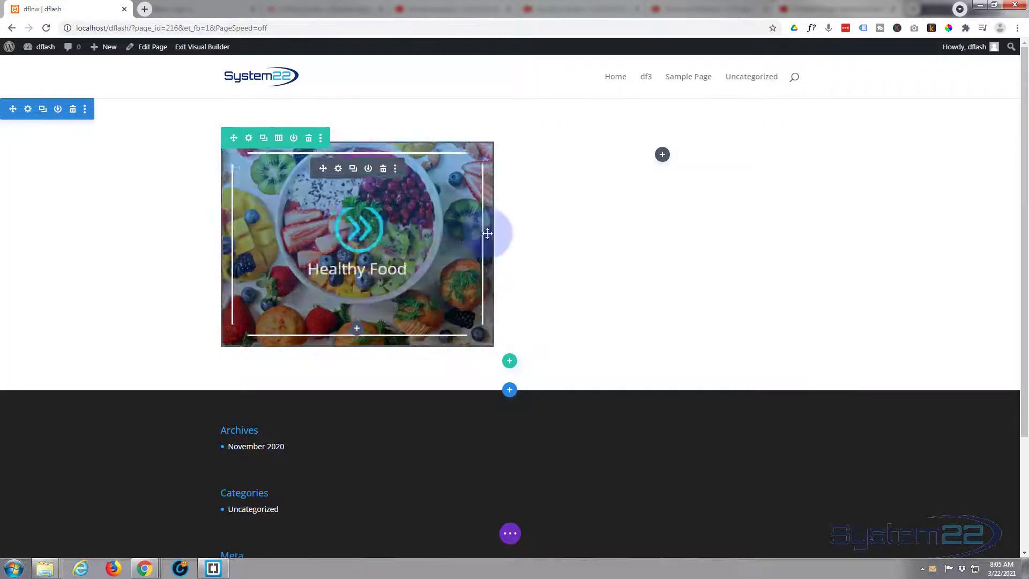
Step: Insert an Image Hover module into the empty column beside the food image
left_click(662, 155)
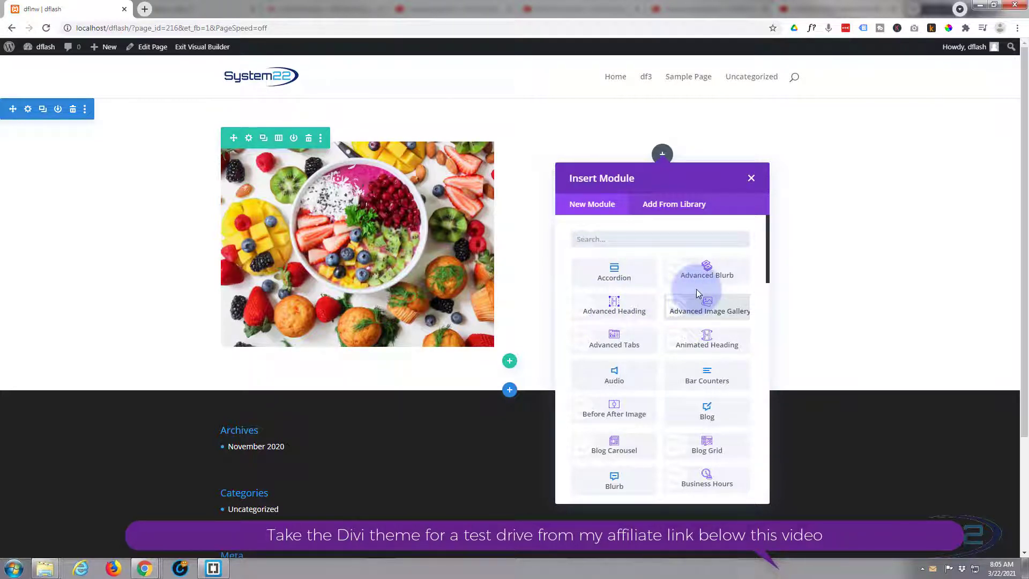
scroll(696, 293, "down", 4)
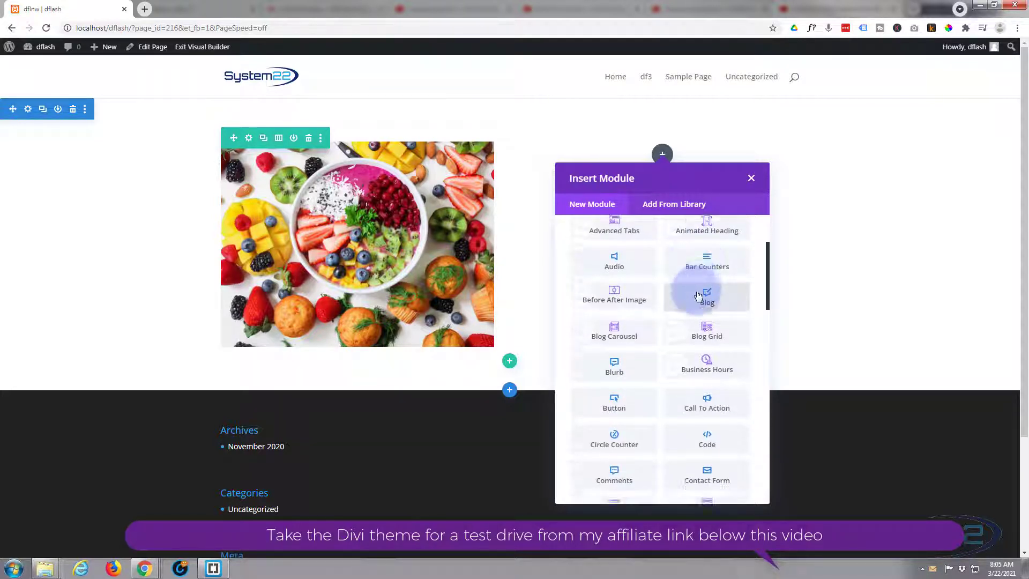
scroll(696, 293, "down", 4)
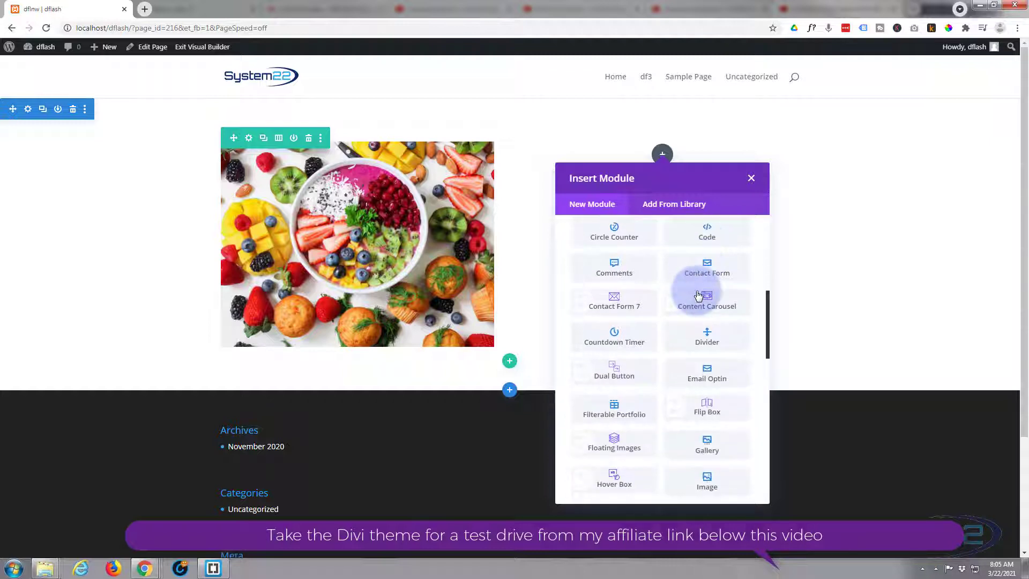
scroll(698, 295, "down", 1)
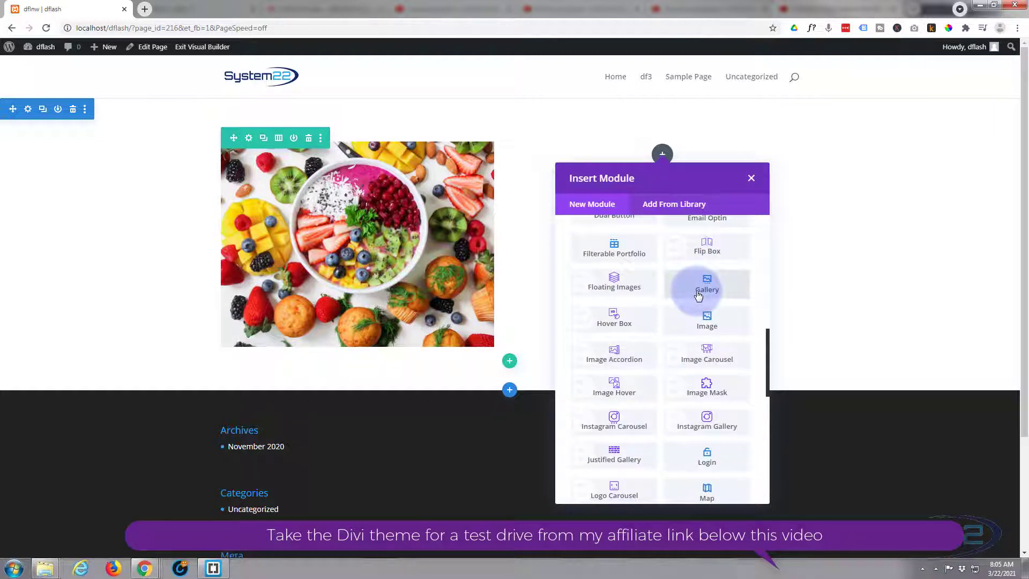
left_click(615, 393)
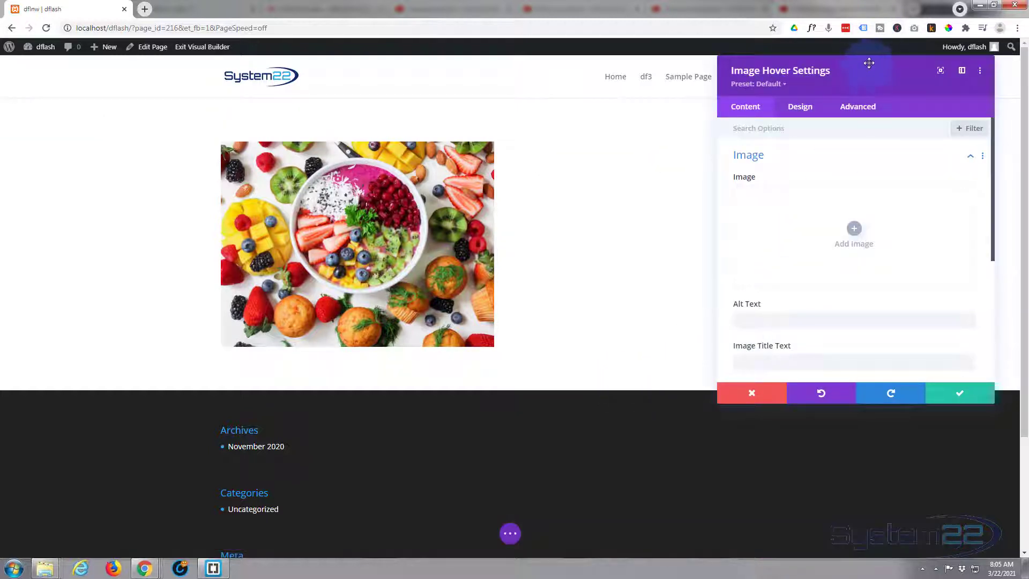
Step: Set the module's image to the colourful flower field photo from the Media Library
left_click_drag(867, 89, 355, 89)
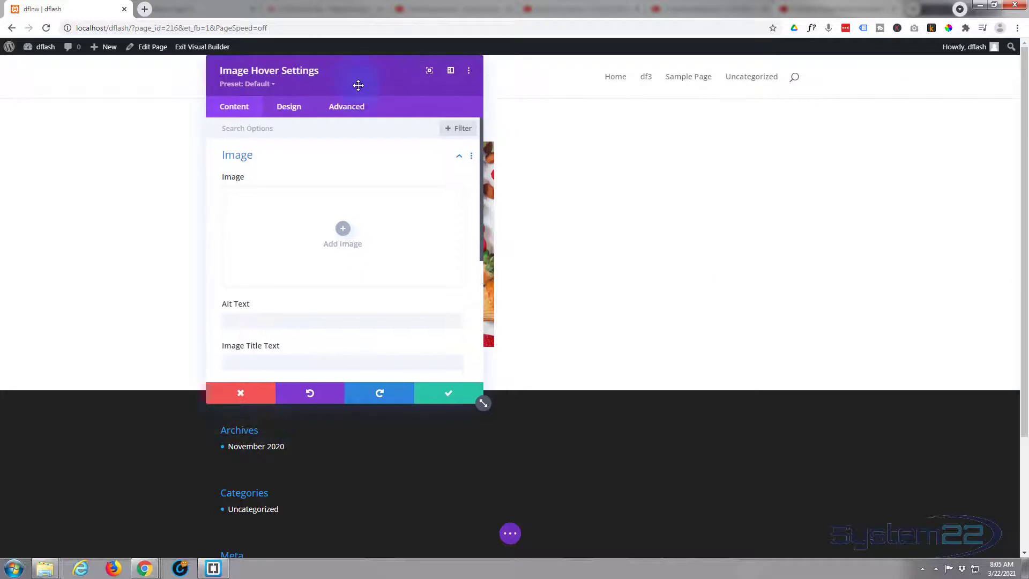
left_click(333, 230)
left_click(345, 229)
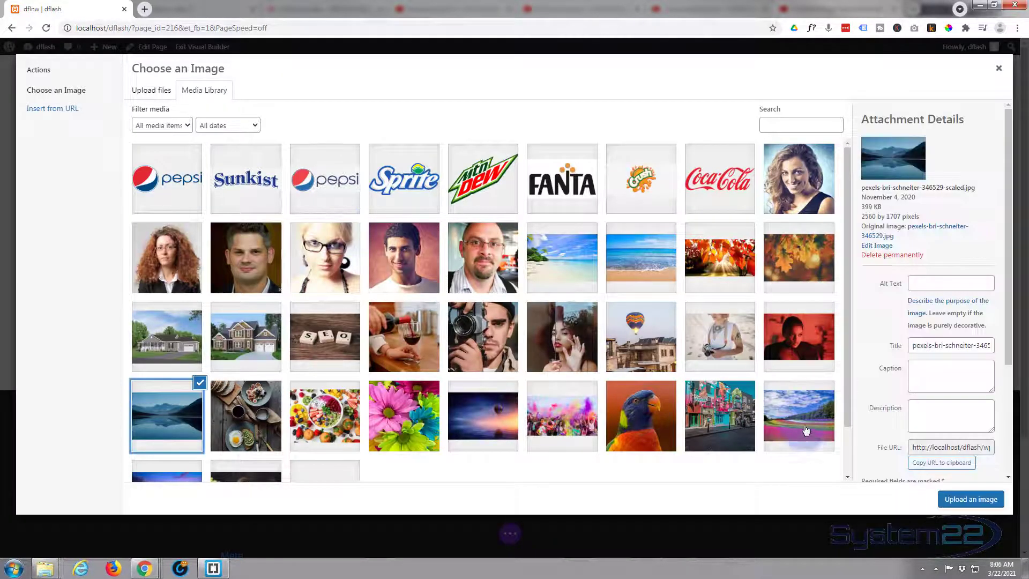
left_click(805, 431)
left_click(954, 500)
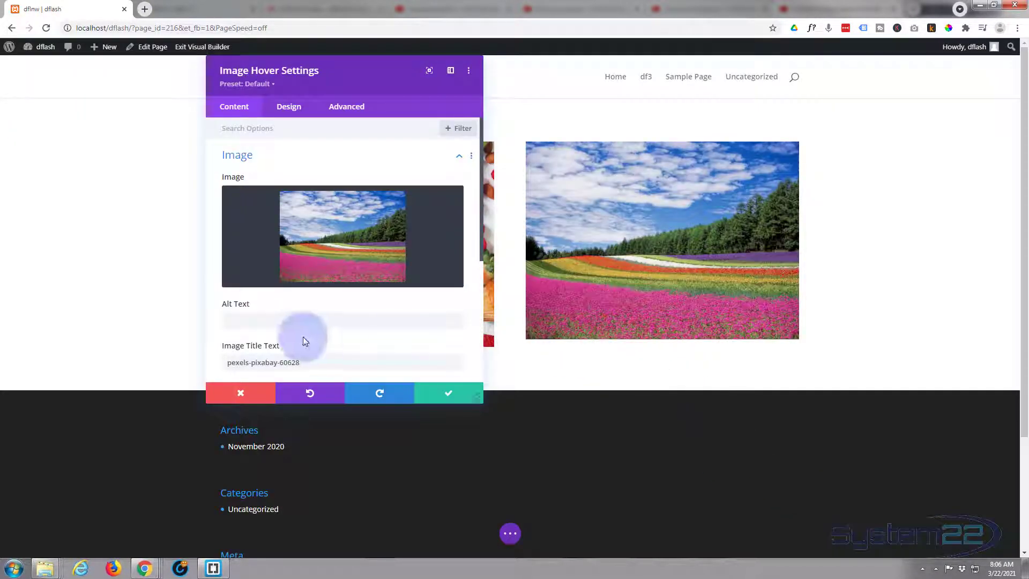
Step: Replace the image title text with "Vivid Field" and preview it on the flower field image
scroll(301, 324, "down", 1)
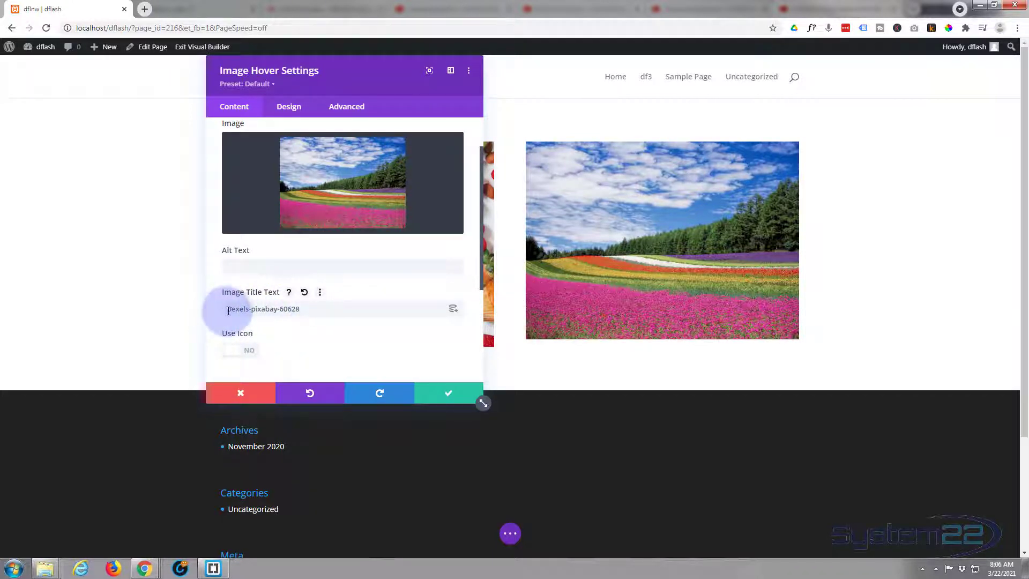
left_click_drag(228, 311, 321, 304)
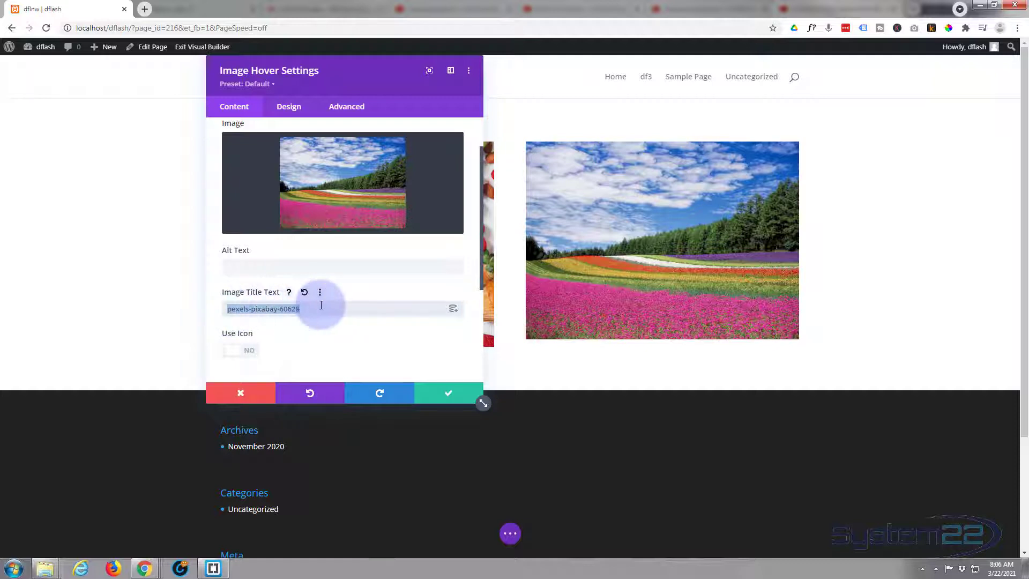
type("Vivid Field")
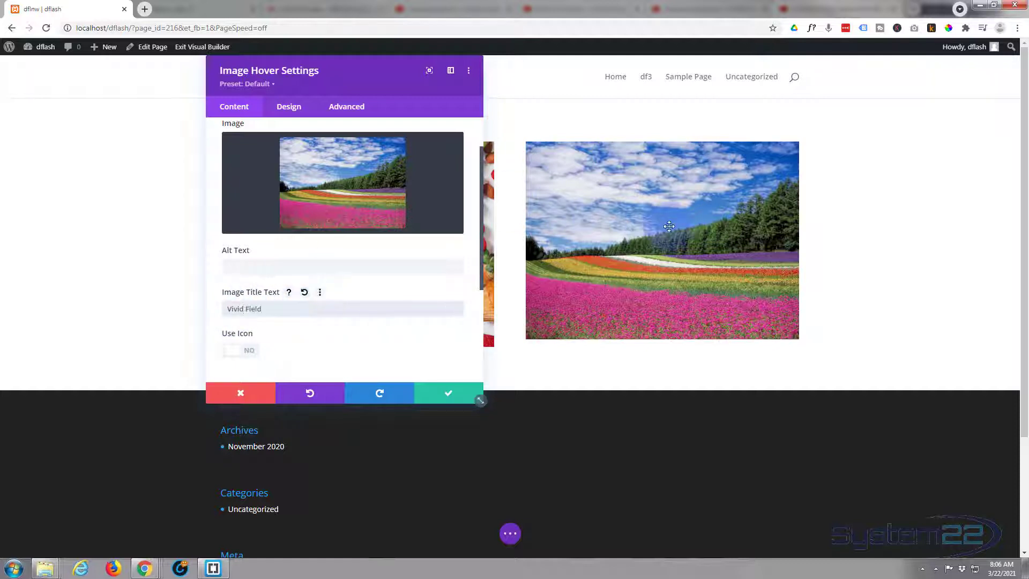
mouse_move(600, 169)
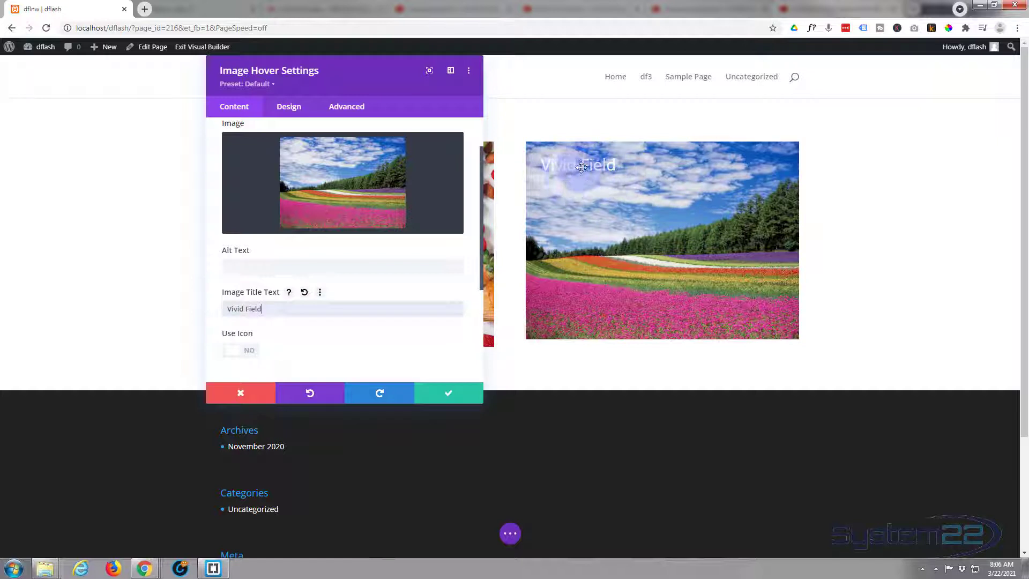
Step: Enable the icon for the image, choose the circled right-pointing triangle, and preview the result
scroll(364, 279, "down", 3)
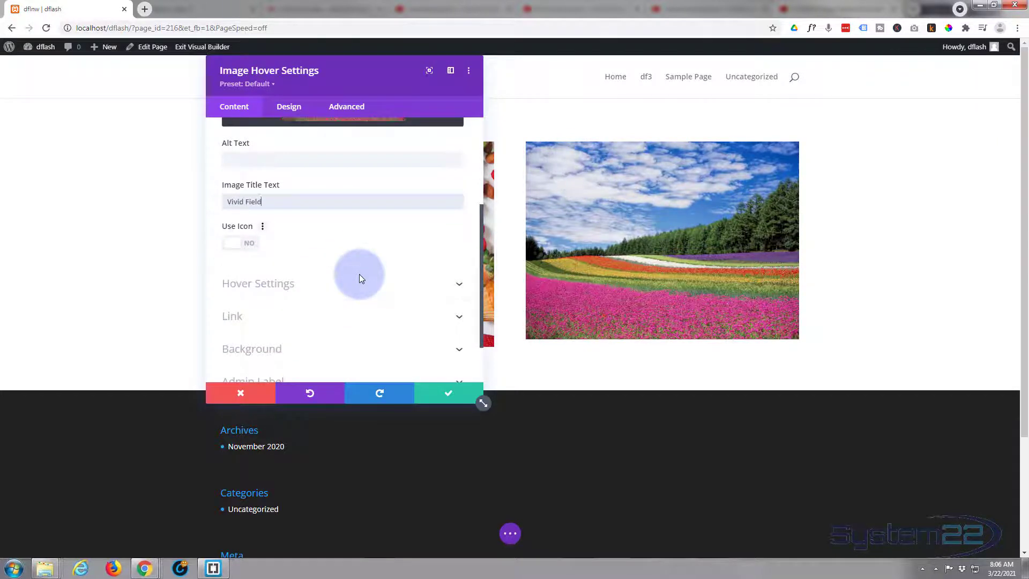
left_click(249, 249)
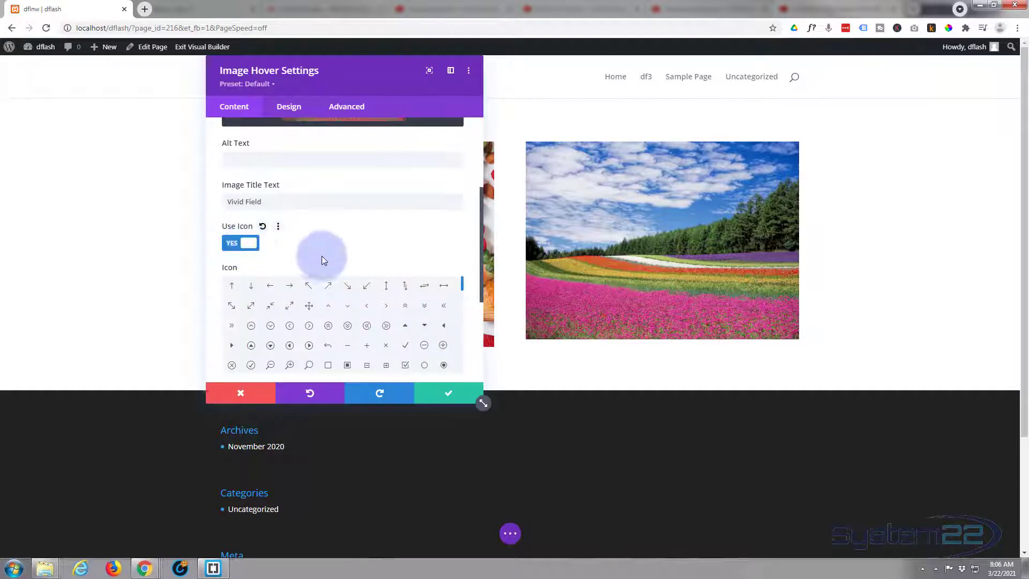
scroll(328, 241, "down", 1)
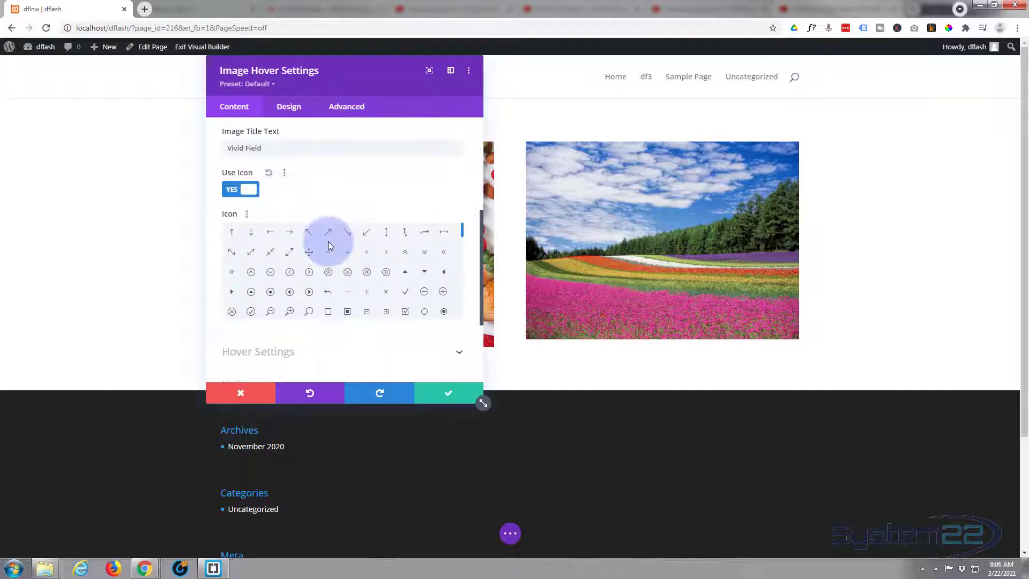
left_click(310, 294)
mouse_move(572, 178)
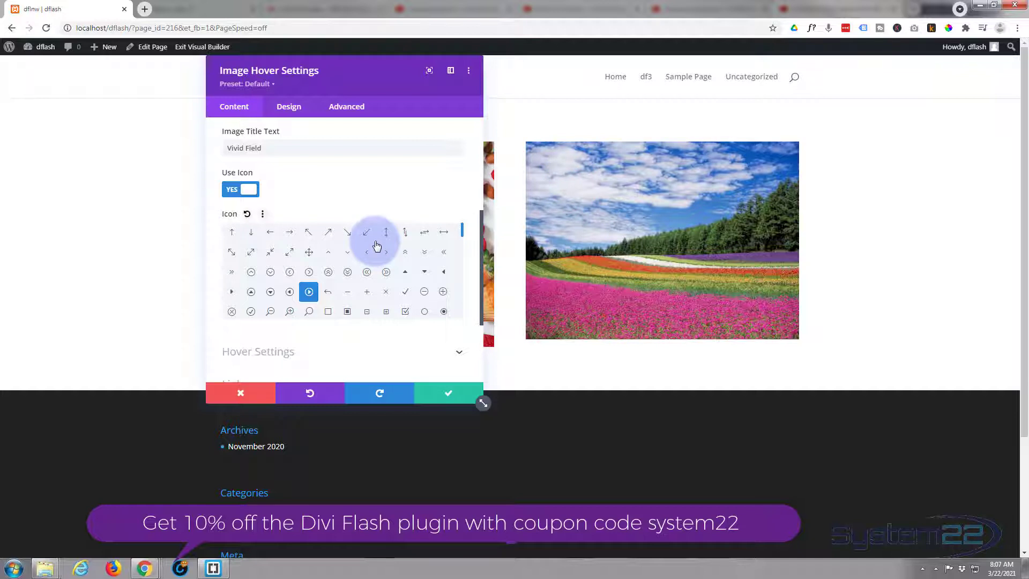
Step: Turn on the hover overlay with purple as its primary color and black #000000 as its secondary color
scroll(468, 172, "down", 2)
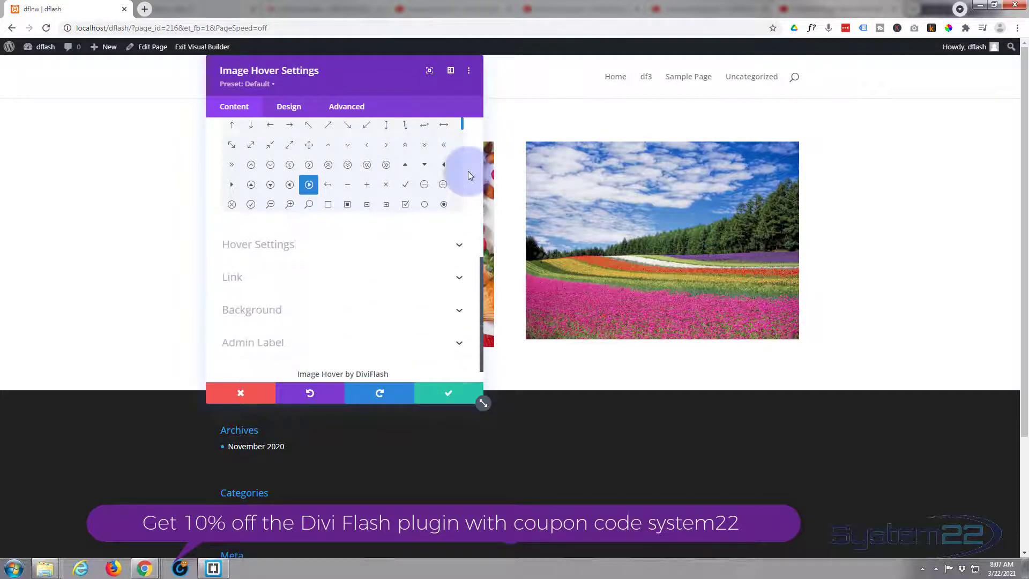
left_click(328, 251)
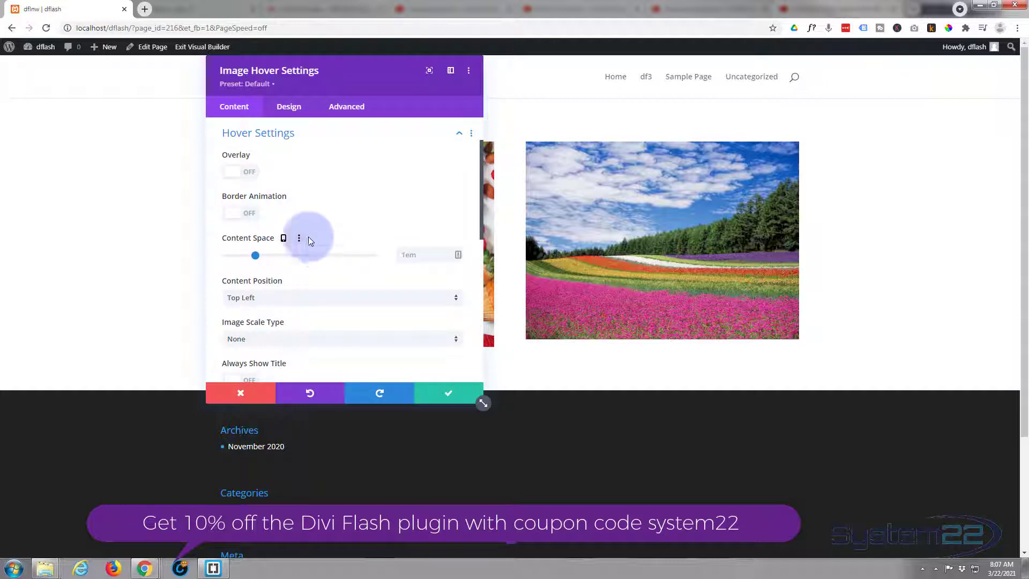
left_click(246, 173)
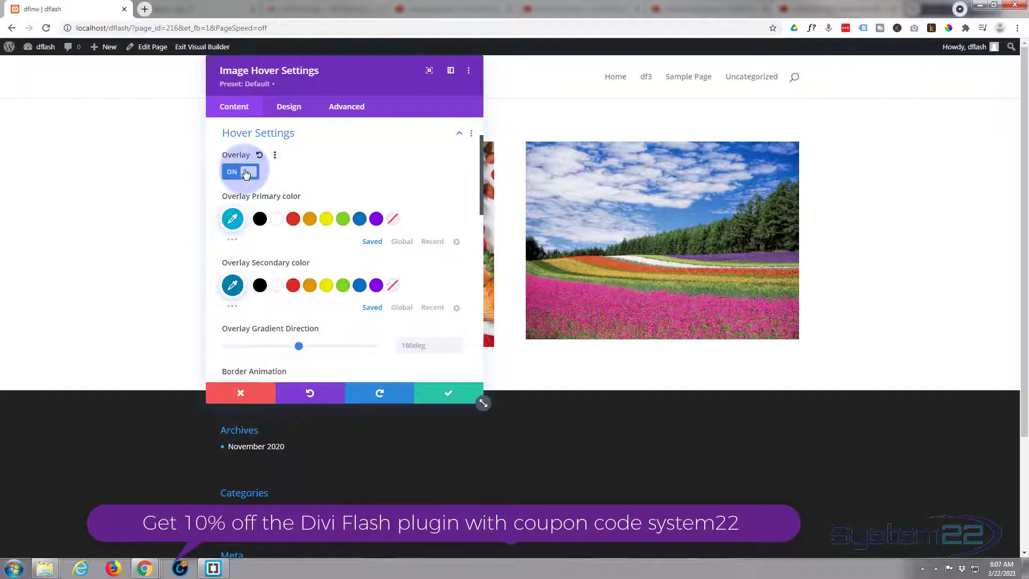
mouse_move(648, 266)
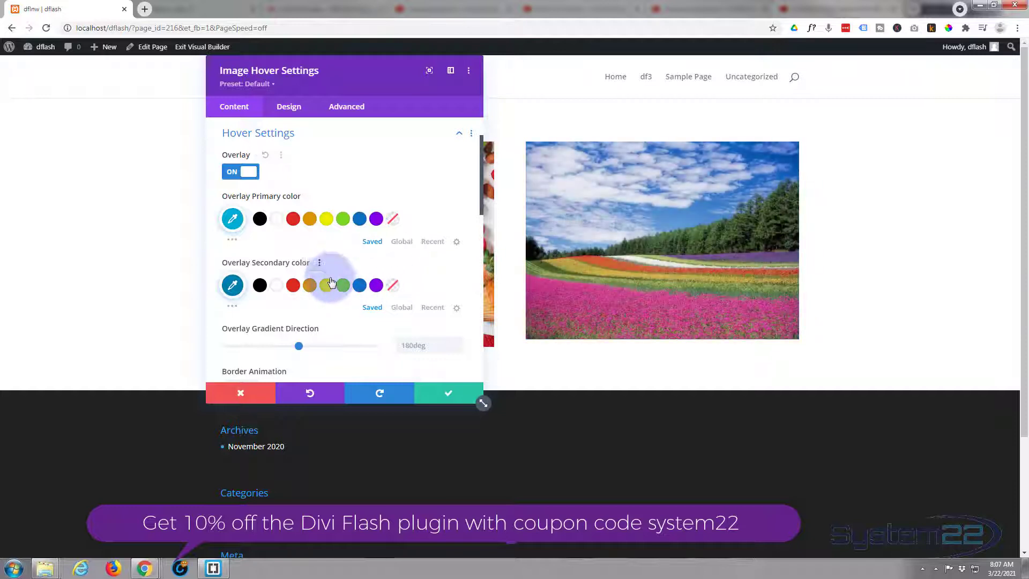
left_click(376, 219)
left_click(260, 287)
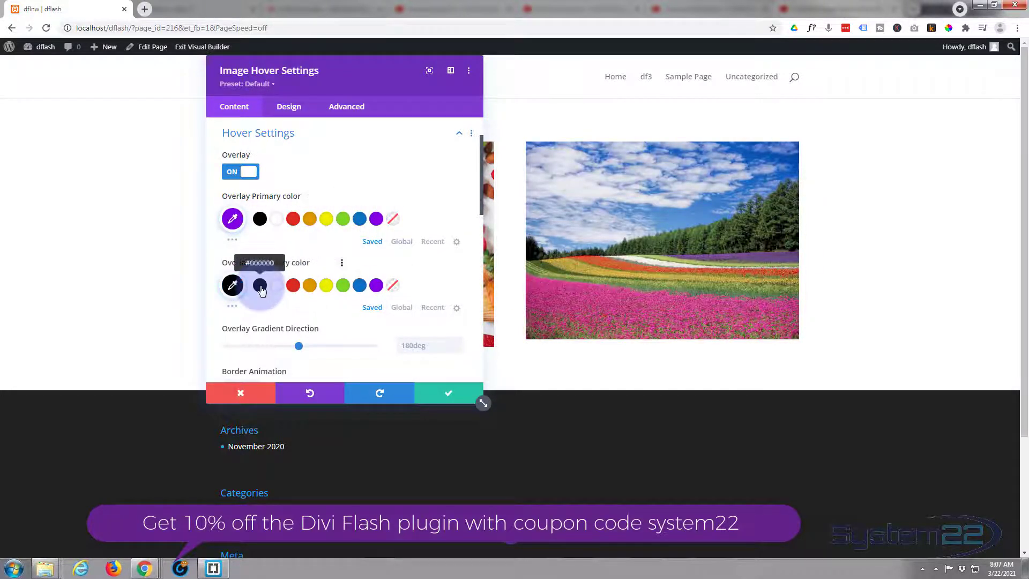
Step: Make the overlay colors semi-transparent, with secondary rgba(0,0,0,0.64) and primary rgba(131,0,233,0.62)
left_click(233, 285)
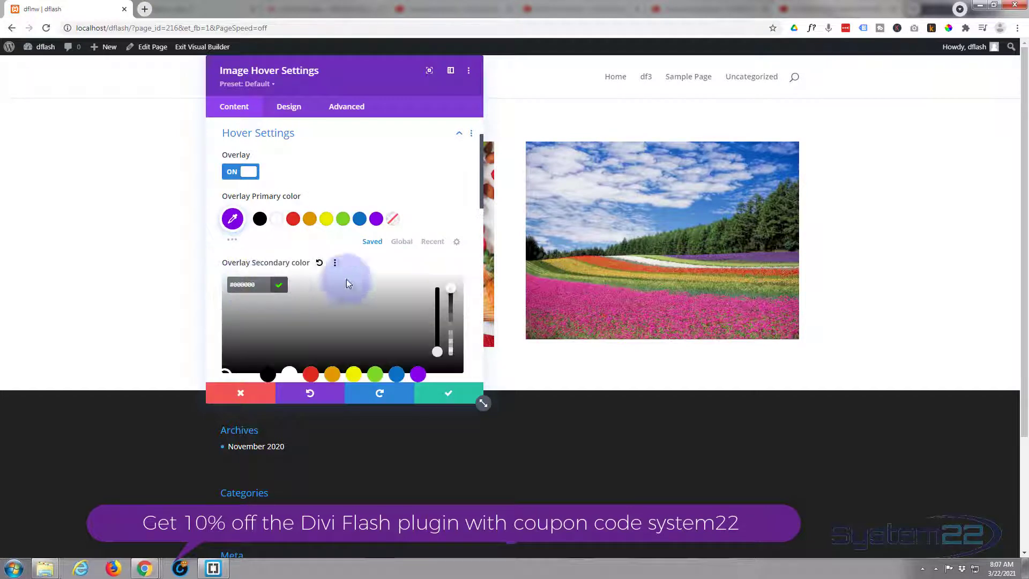
scroll(390, 294, "down", 2)
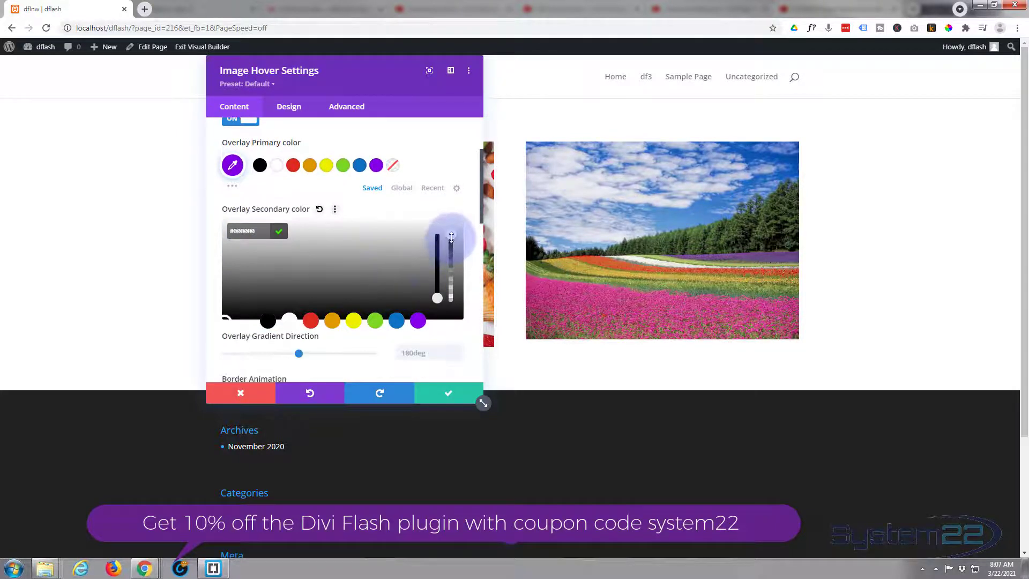
left_click_drag(451, 238, 451, 252)
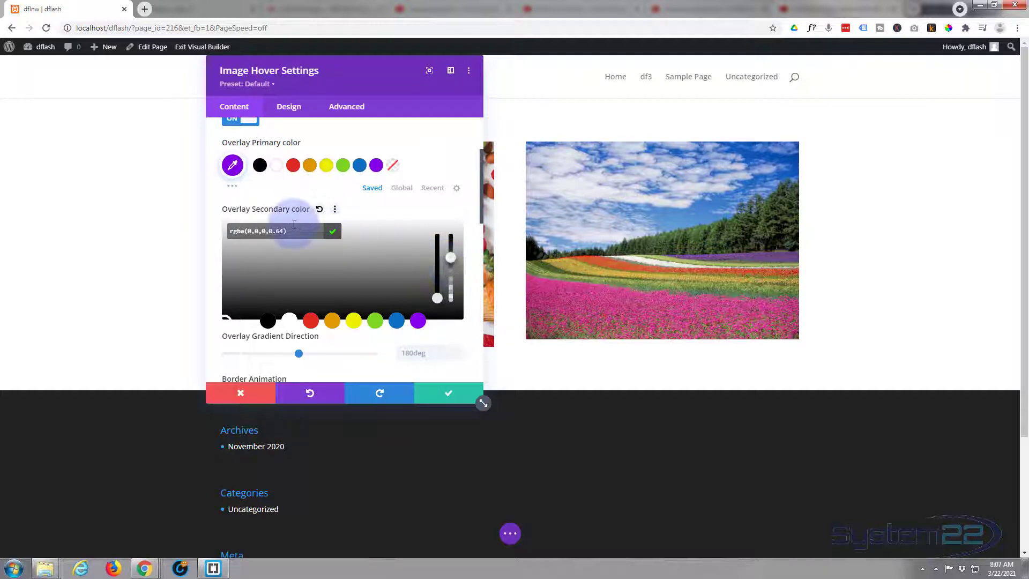
scroll(321, 241, "up", 2)
left_click(225, 273)
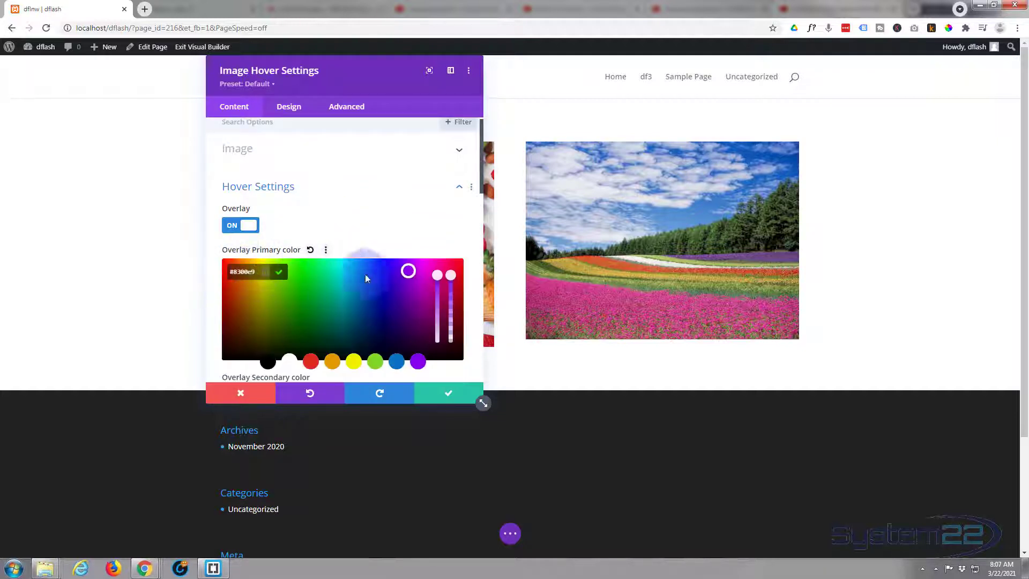
left_click_drag(455, 282, 451, 304)
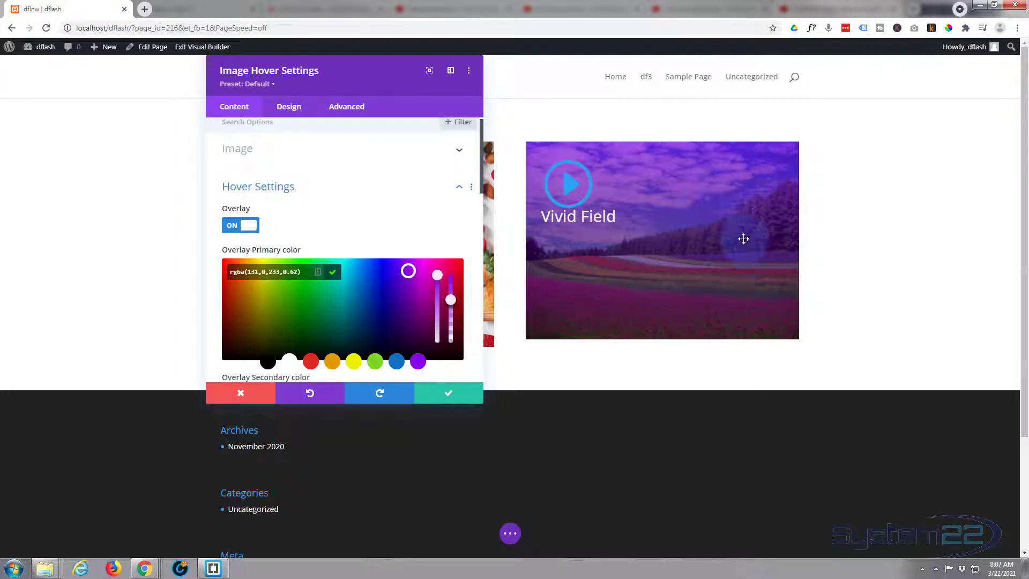
Step: Turn on the border animation in the image's hover settings
scroll(435, 210, "down", 5)
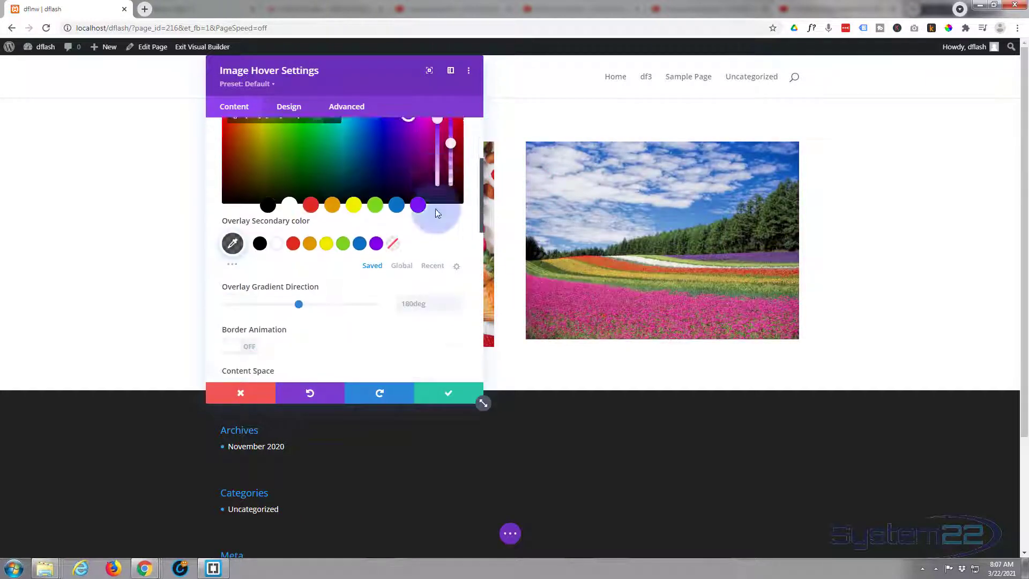
scroll(413, 206, "down", 1)
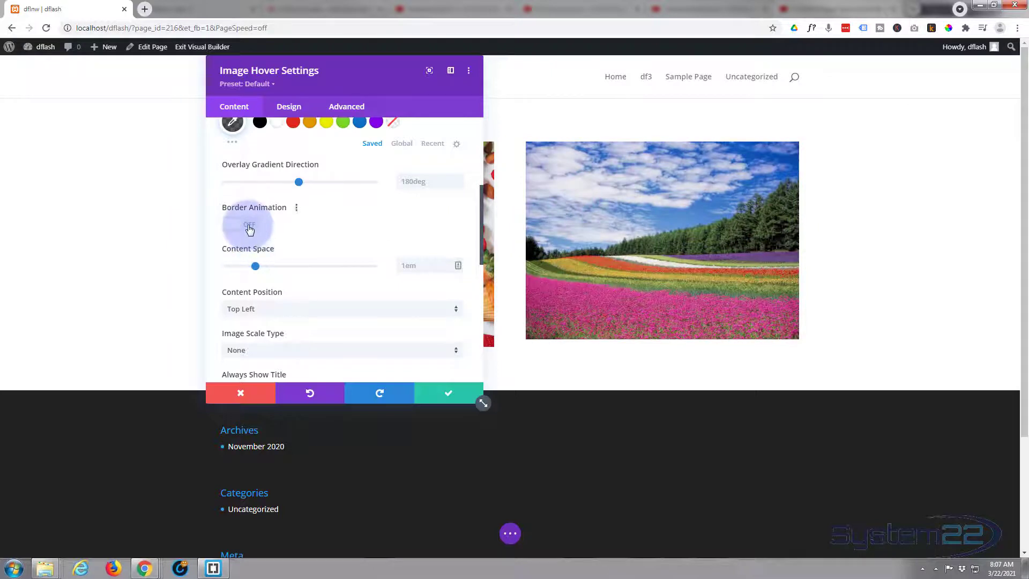
left_click(249, 229)
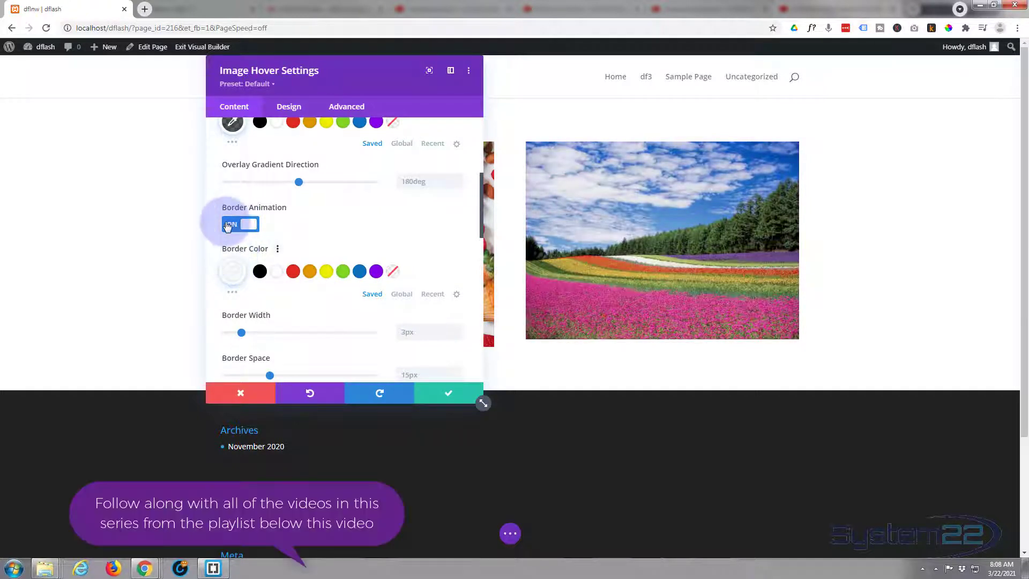
Step: Try a border space of 1px, set it to 20px, and preview the border on the flower field image
scroll(301, 225, "down", 1)
scroll(301, 225, "down", 2)
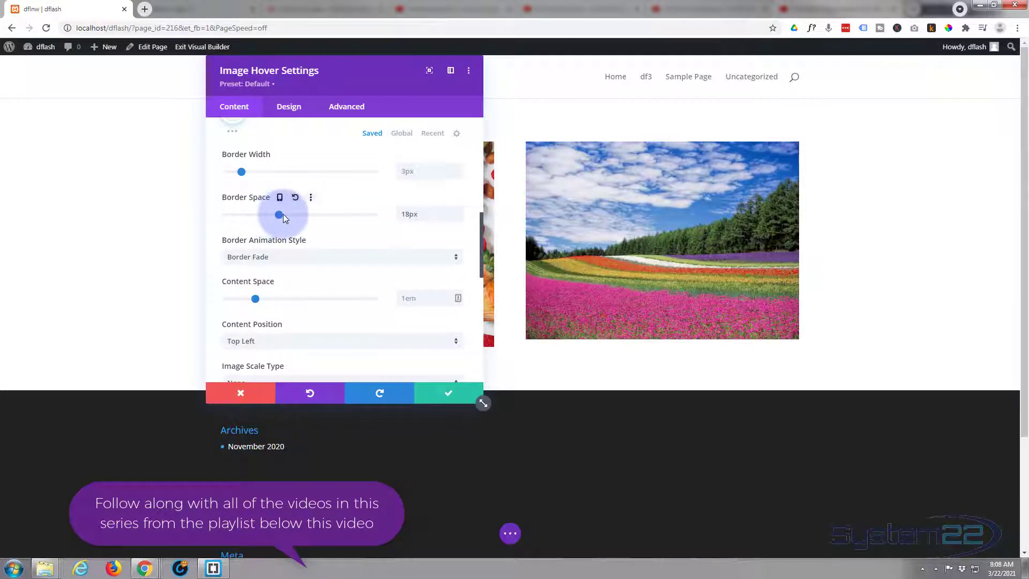
left_click_drag(283, 215, 285, 215)
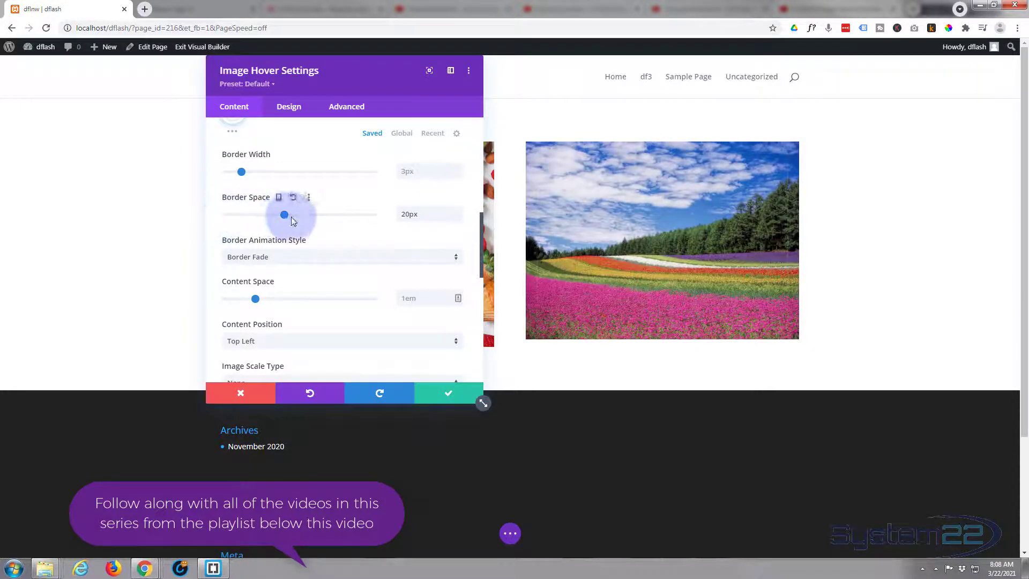
left_click_drag(284, 215, 226, 219)
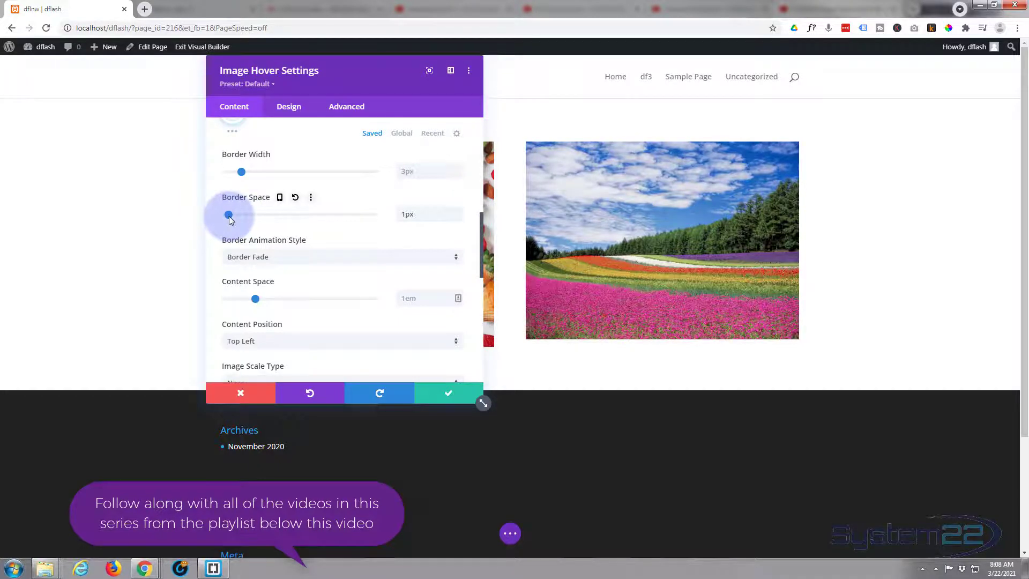
mouse_move(608, 218)
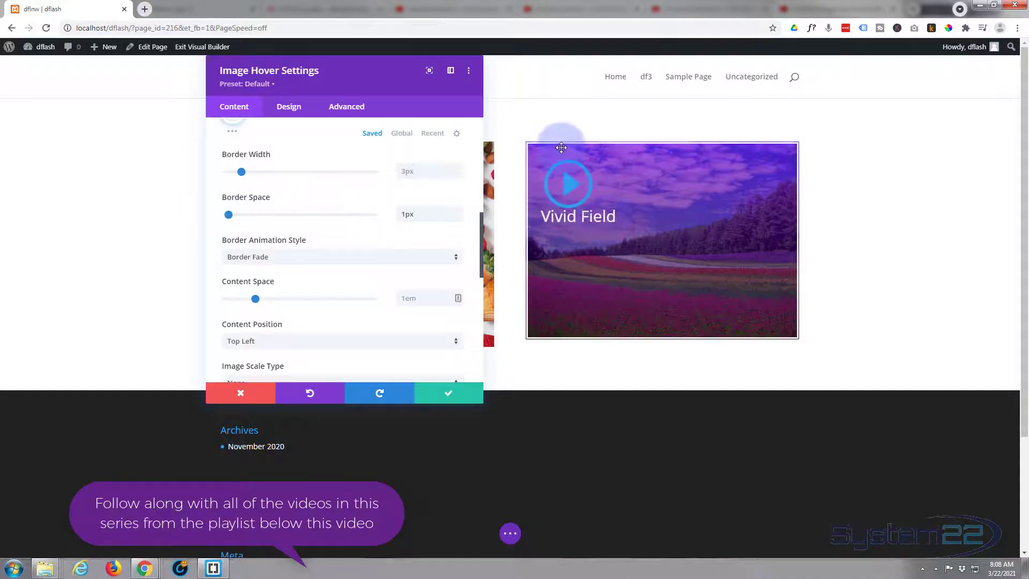
left_click_drag(226, 214, 283, 214)
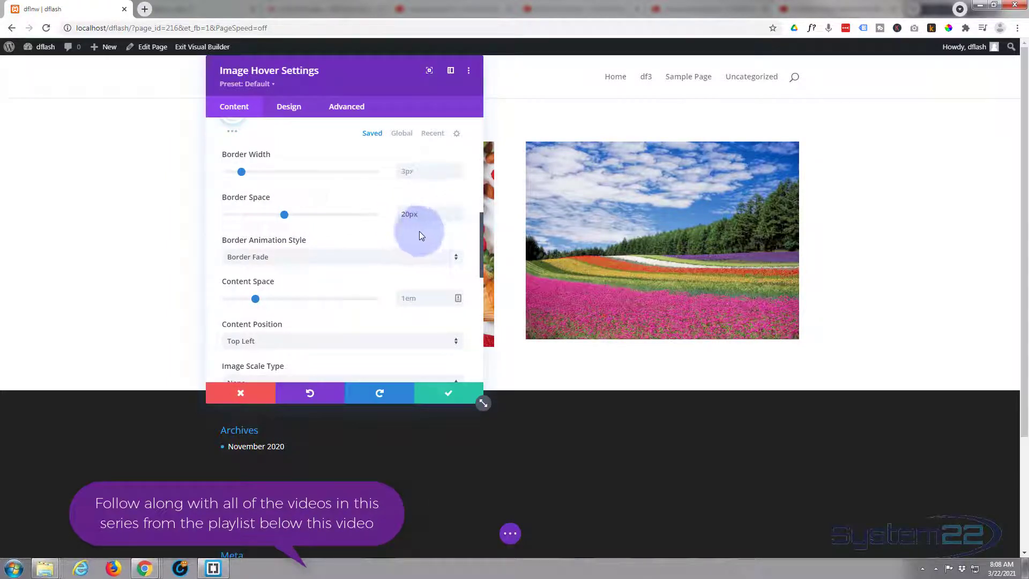
mouse_move(584, 193)
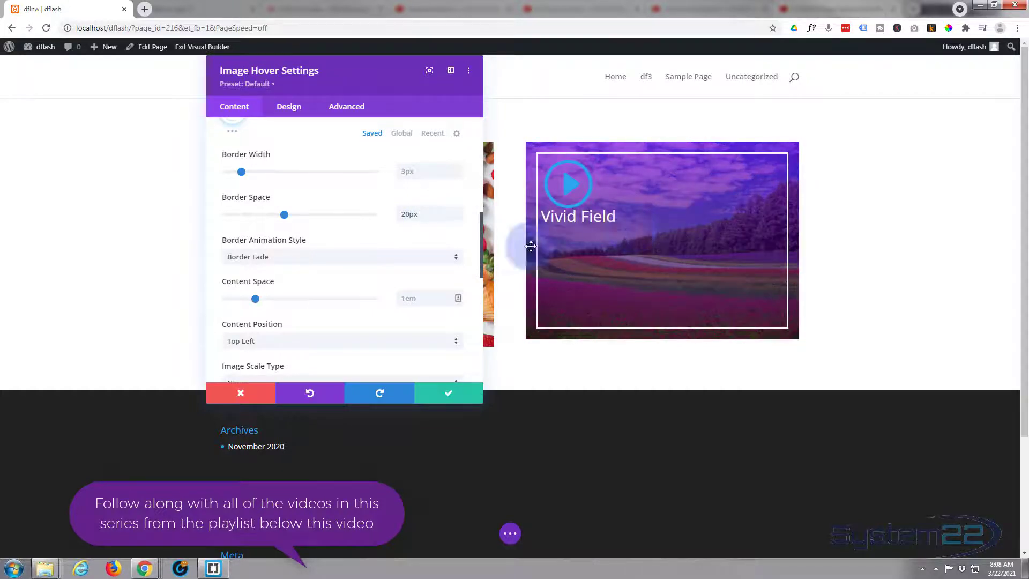
Step: Set the border animation style to Border Top Left and the content space to 30px, previewing the image hover
left_click(328, 258)
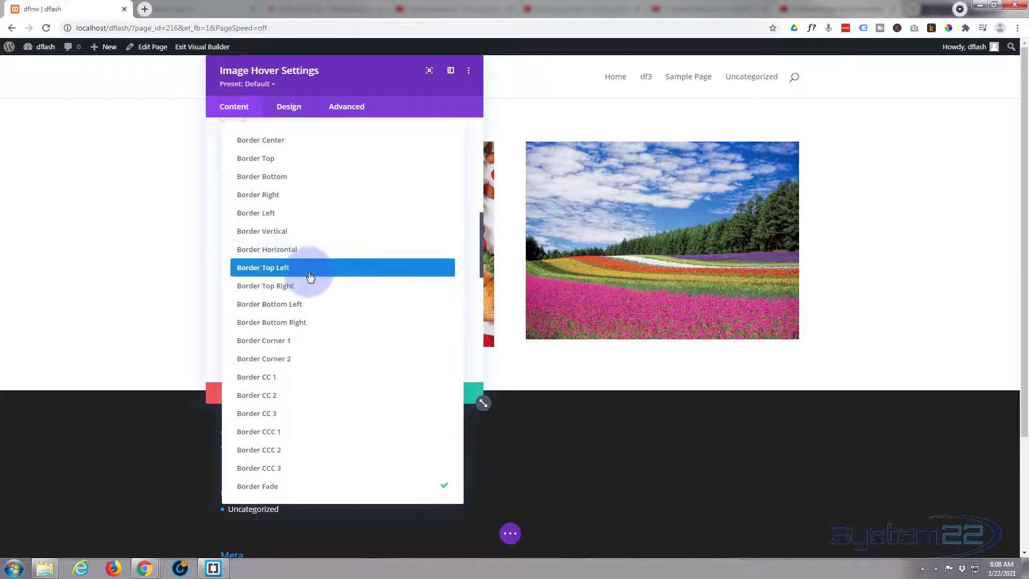
left_click(310, 275)
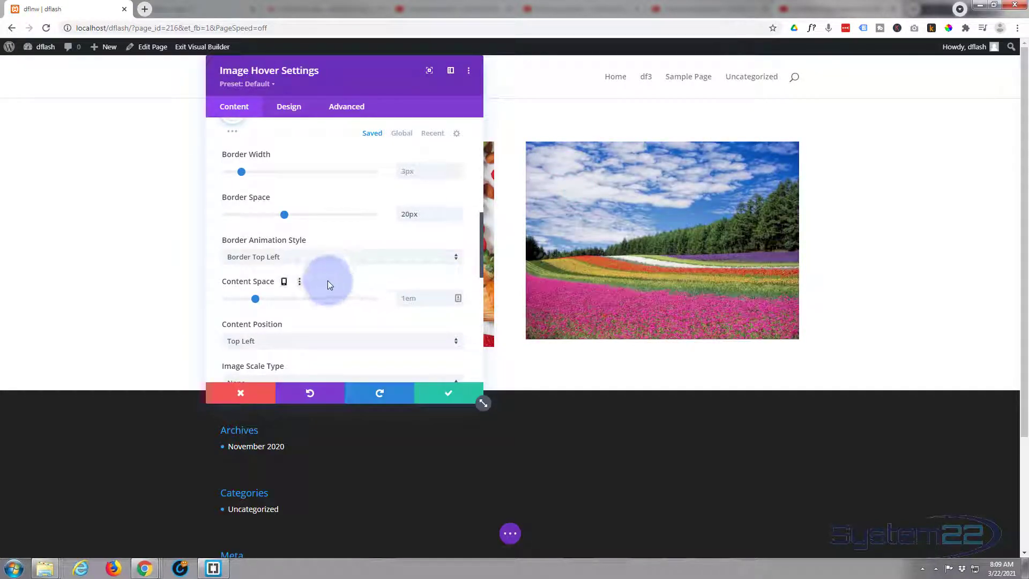
scroll(327, 281, "down", 1)
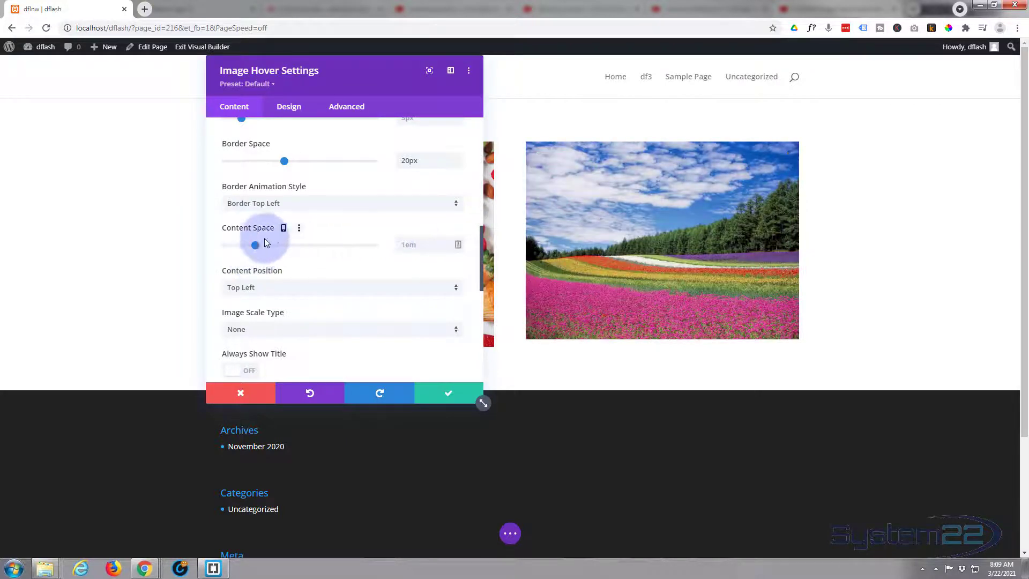
left_click_drag(255, 243, 349, 245)
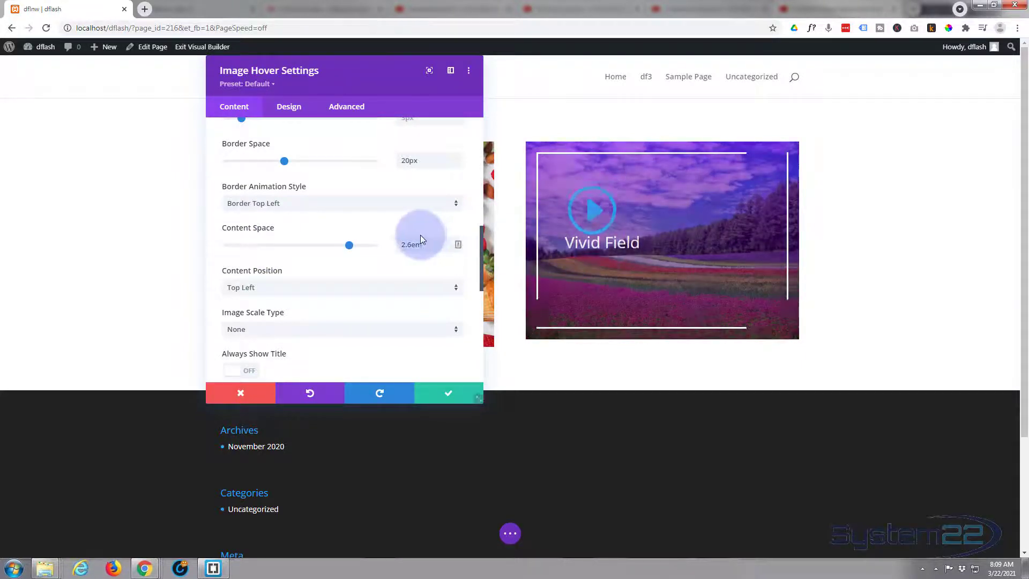
left_click_drag(427, 243, 399, 244)
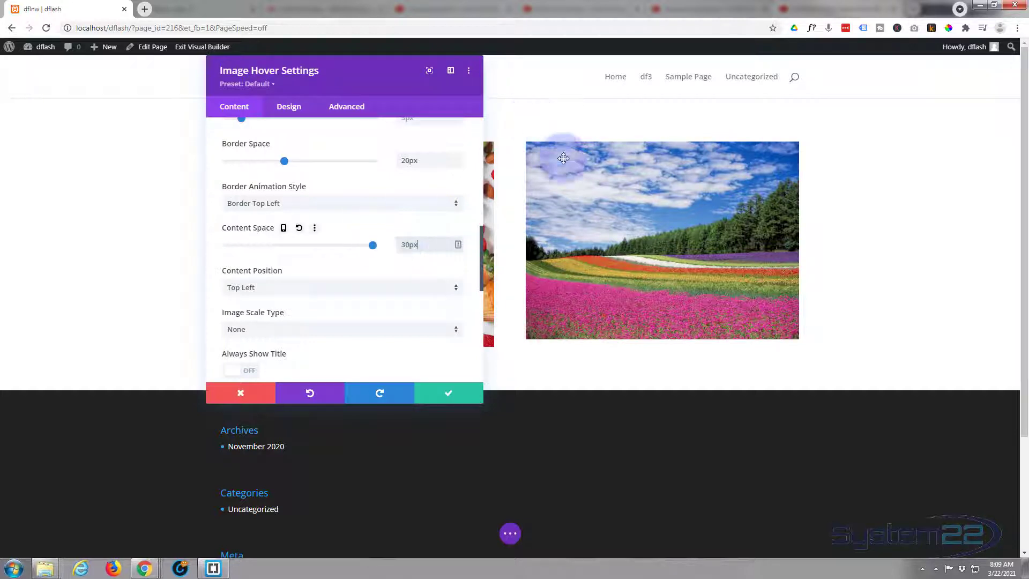
mouse_move(587, 219)
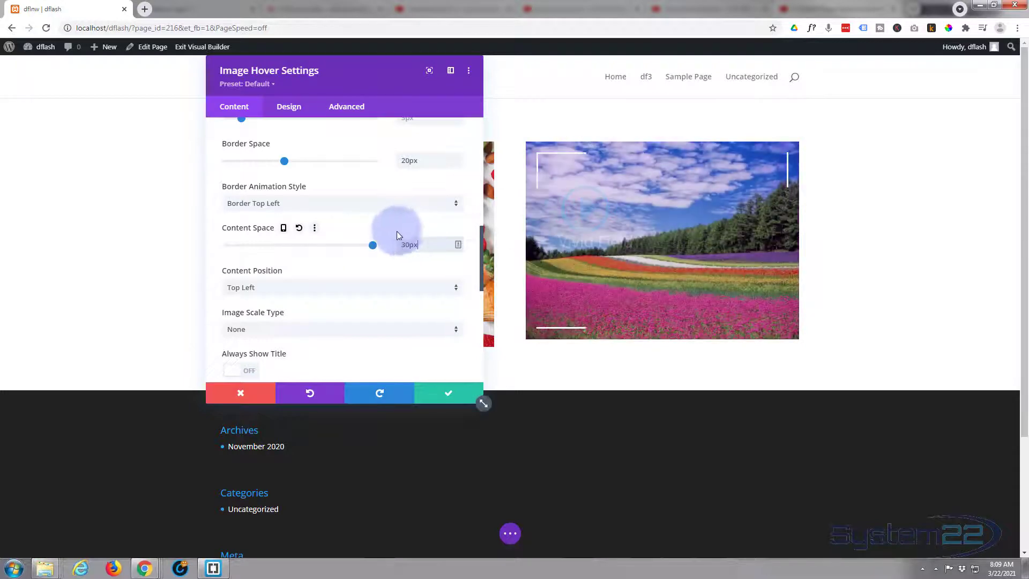
Step: Set the content position to Center so the icon and title sit mid-image
scroll(317, 250, "down", 1)
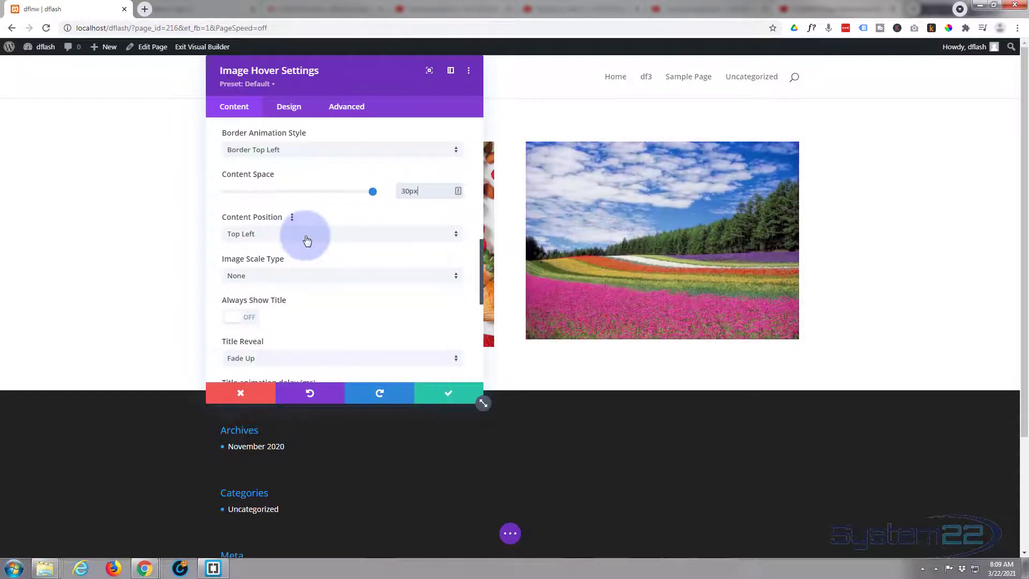
left_click(306, 233)
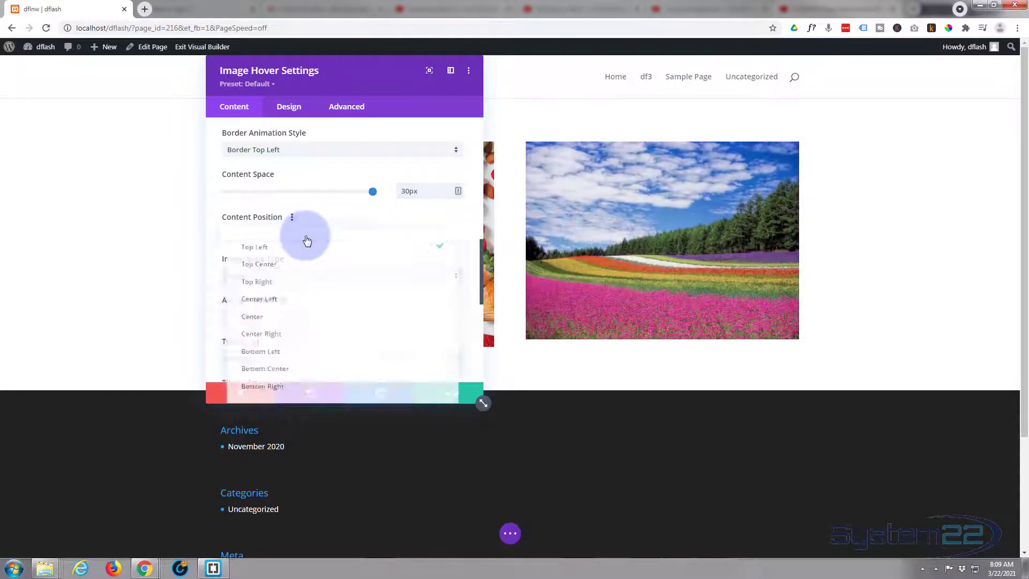
left_click(248, 318)
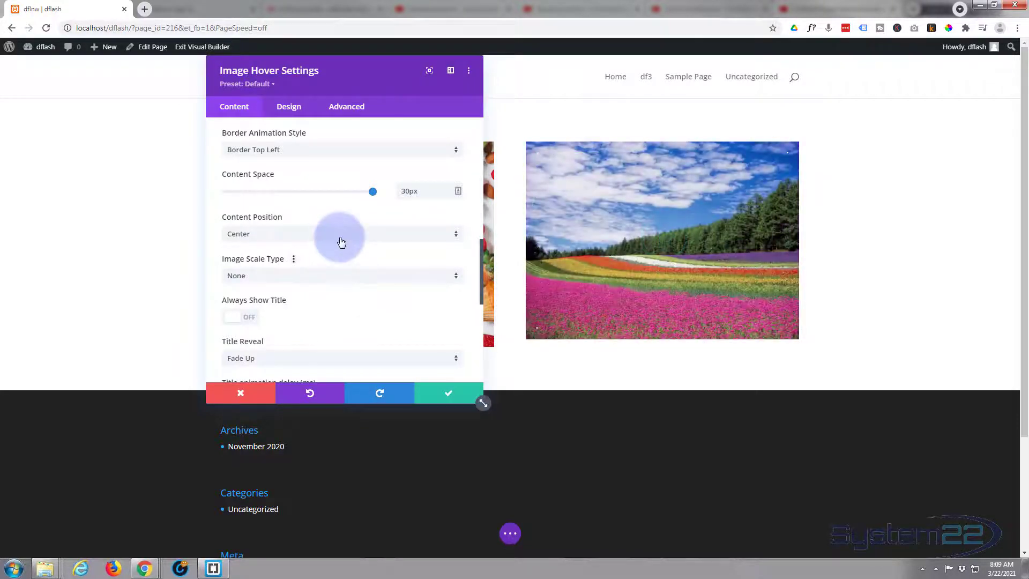
Step: Set the image scale type to Zoom In and preview it on the flower field image
scroll(341, 242, "down", 2)
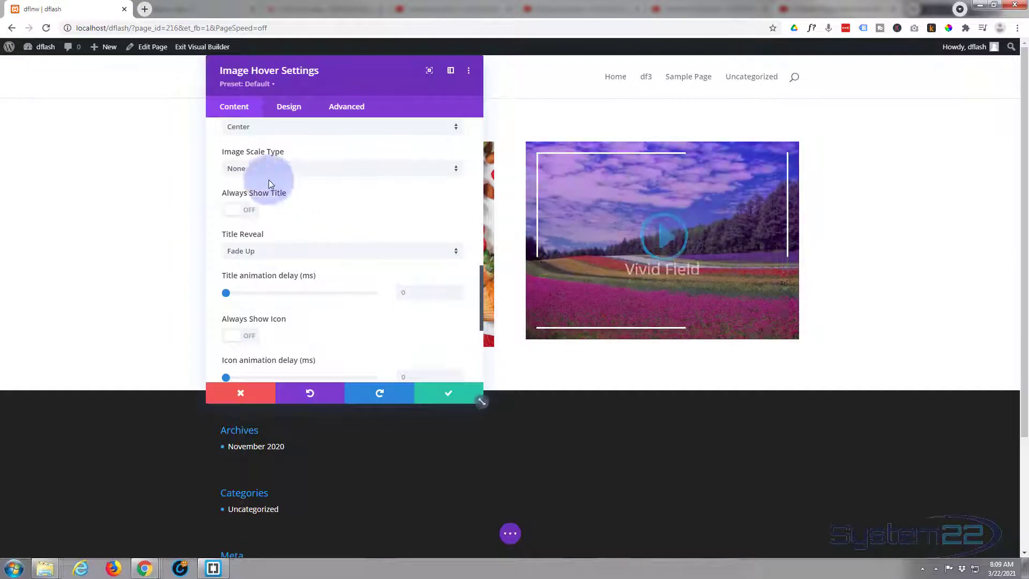
left_click(284, 168)
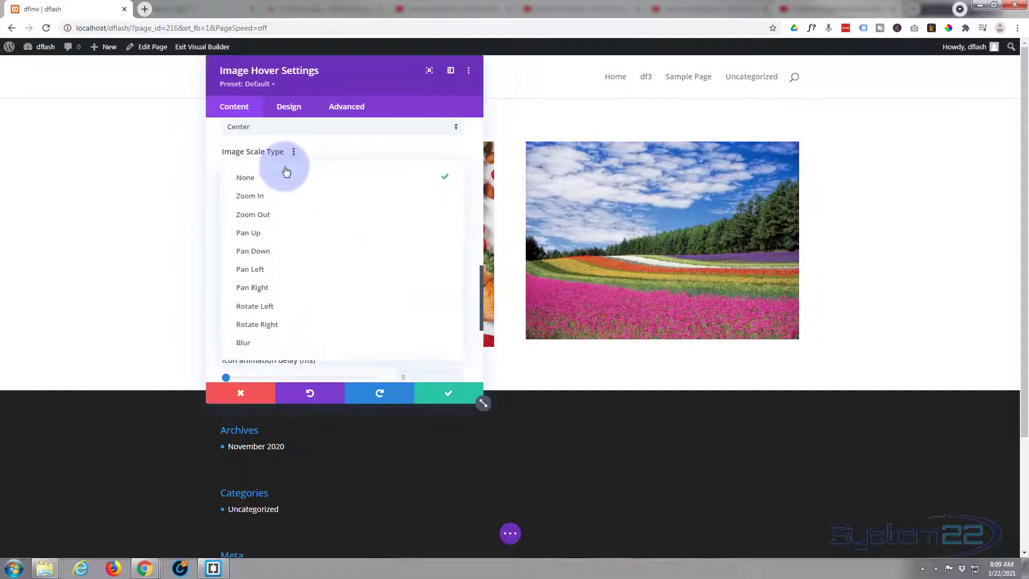
left_click(258, 198)
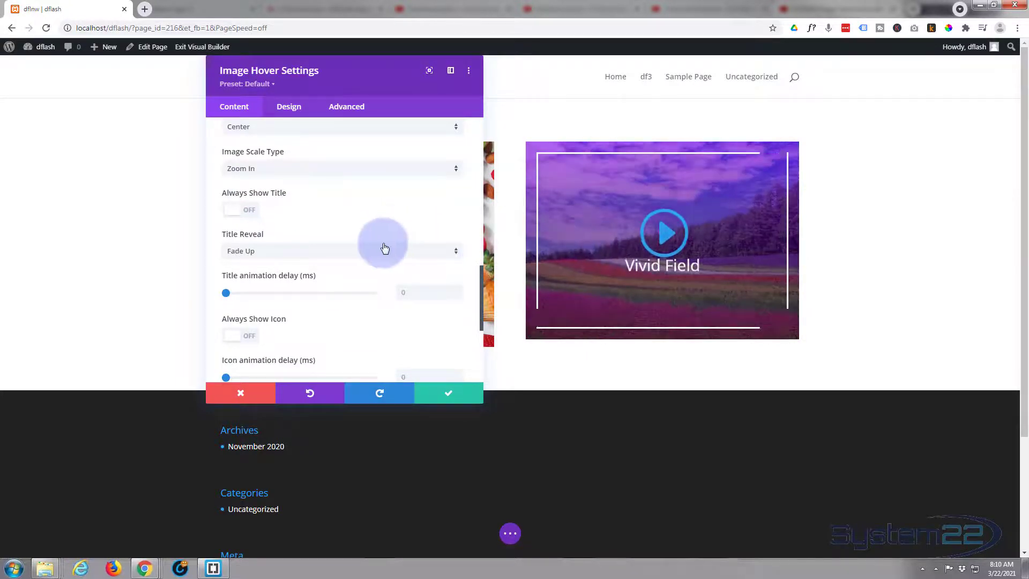
scroll(384, 228, "down", 2)
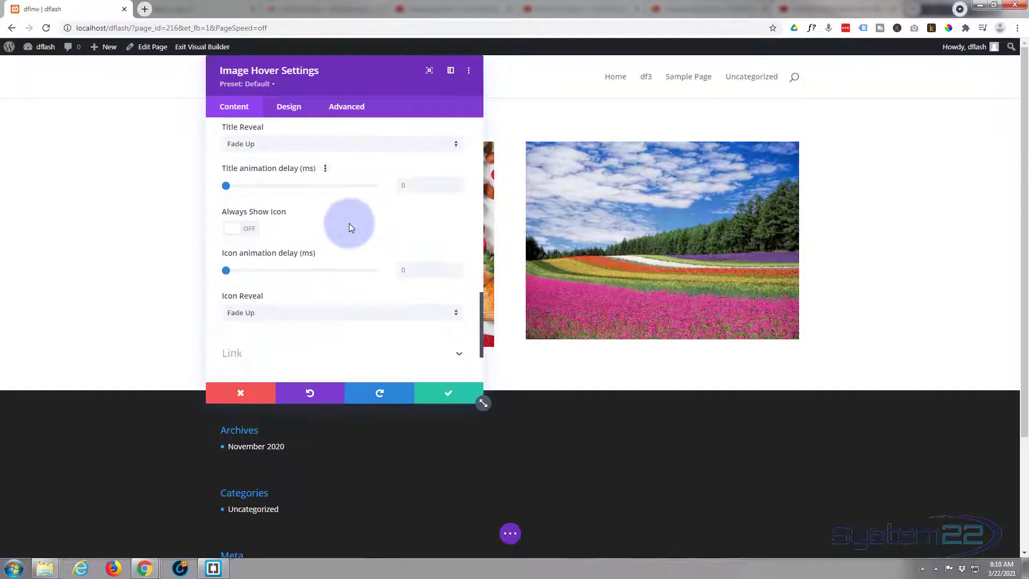
mouse_move(613, 203)
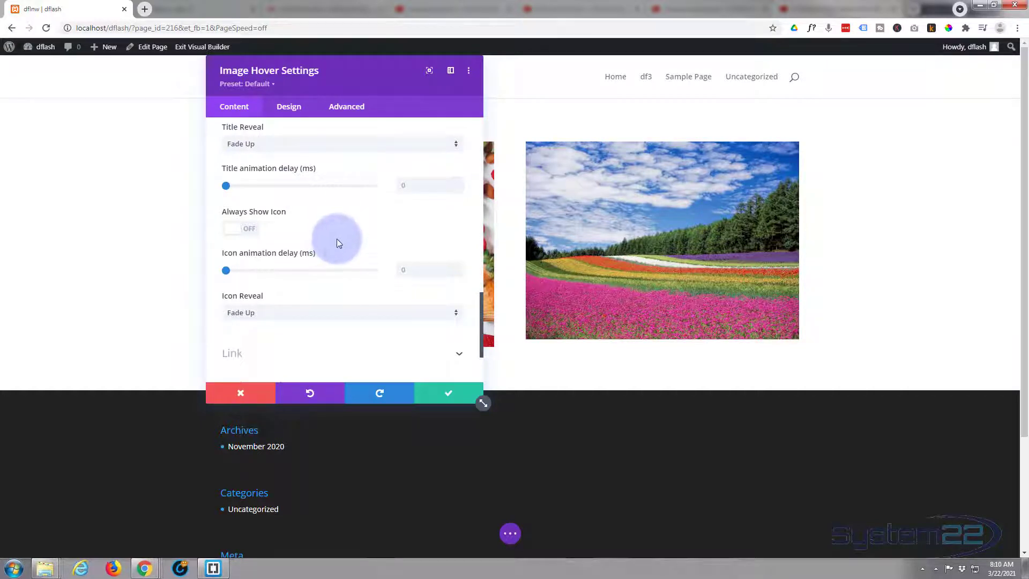
Step: Try the Always Show Icon option and switch it back off
scroll(337, 239, "down", 1)
left_click(238, 179)
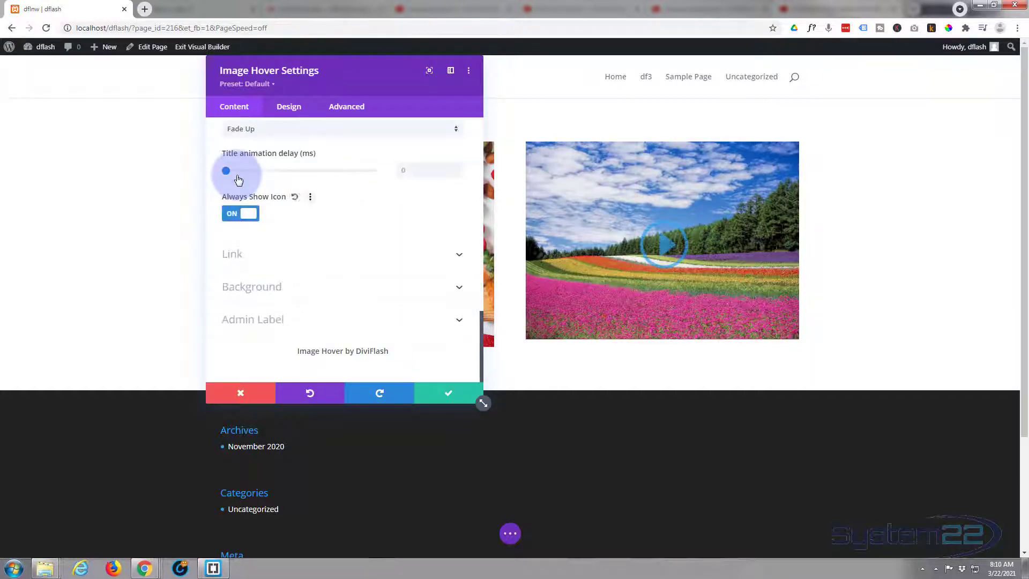
left_click(236, 213)
scroll(306, 271, "down", 1)
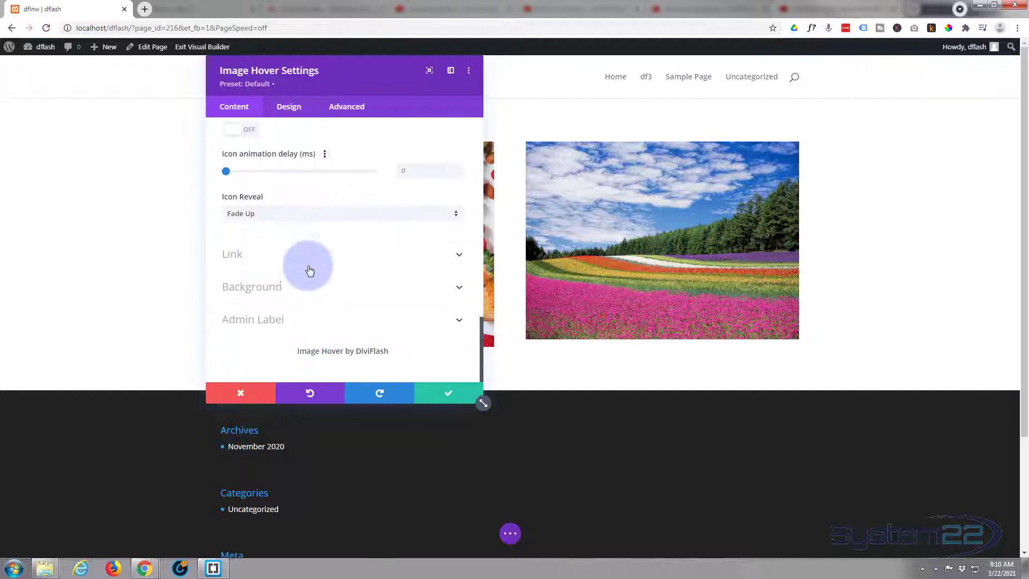
Step: Review the module's link settings and the available link target options
left_click(305, 254)
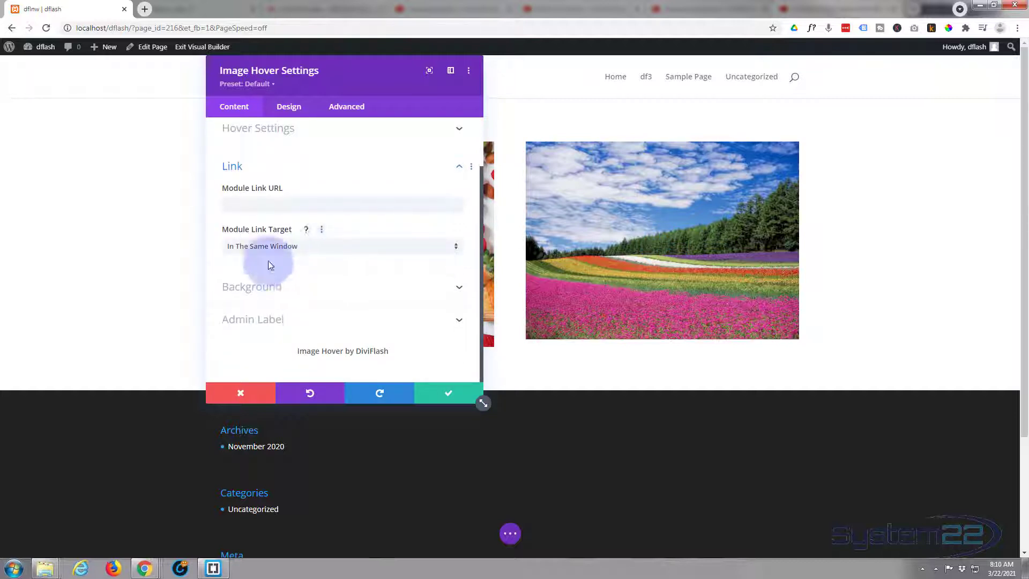
mouse_move(602, 247)
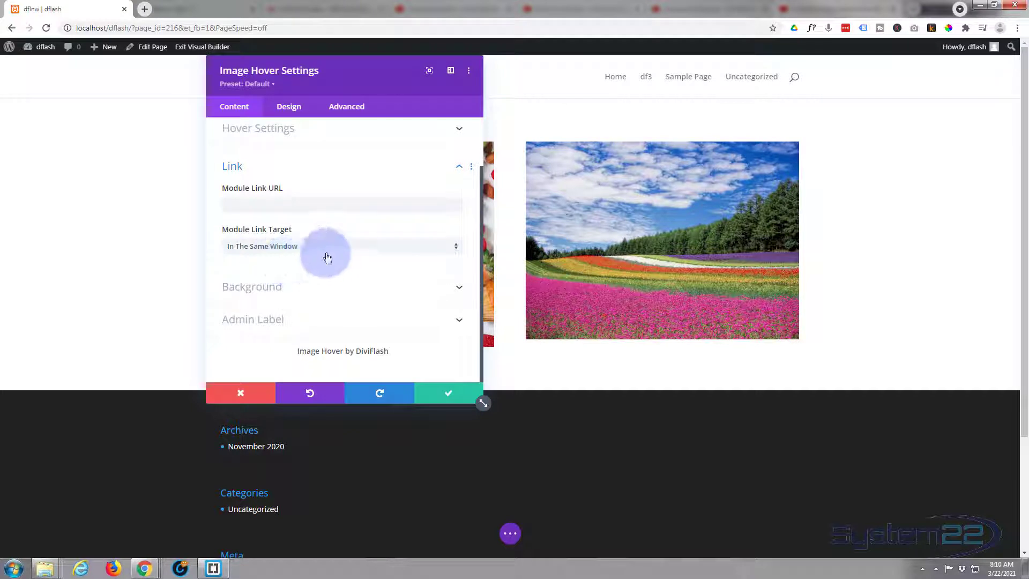
left_click(327, 253)
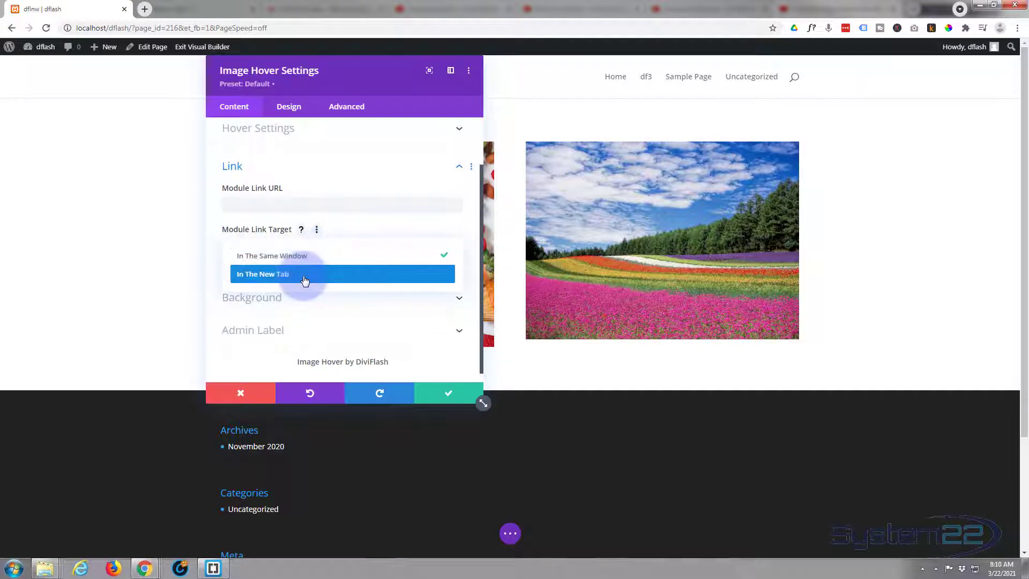
left_click(210, 253)
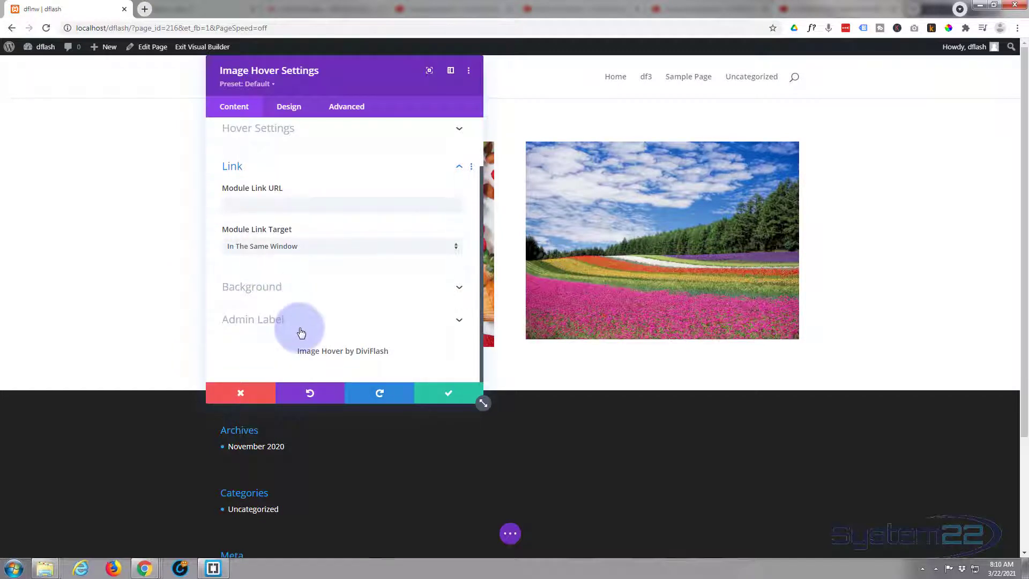
Step: Set the icon color to white and the icon size to 55px in the module's design settings
left_click(298, 108)
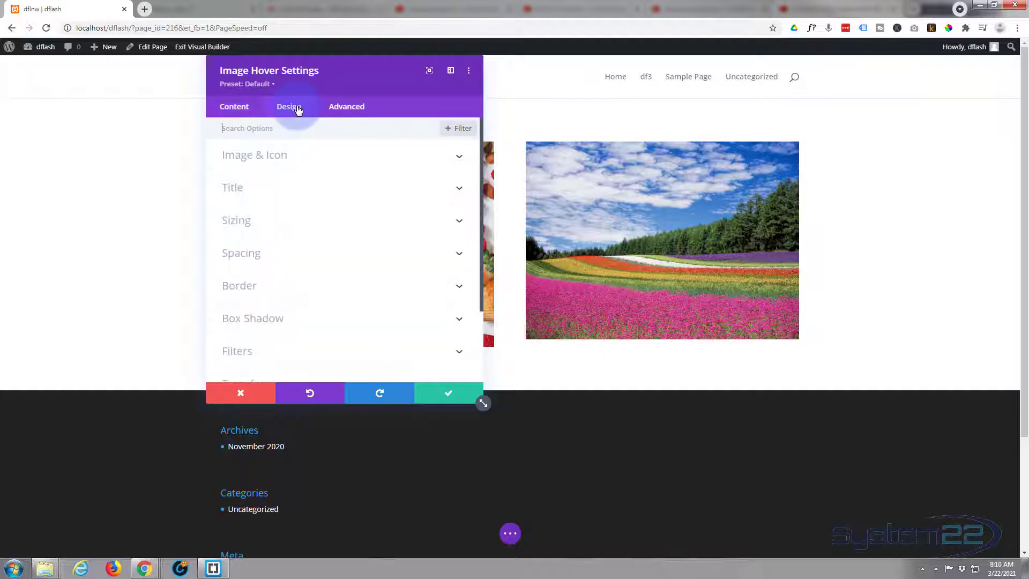
left_click(327, 156)
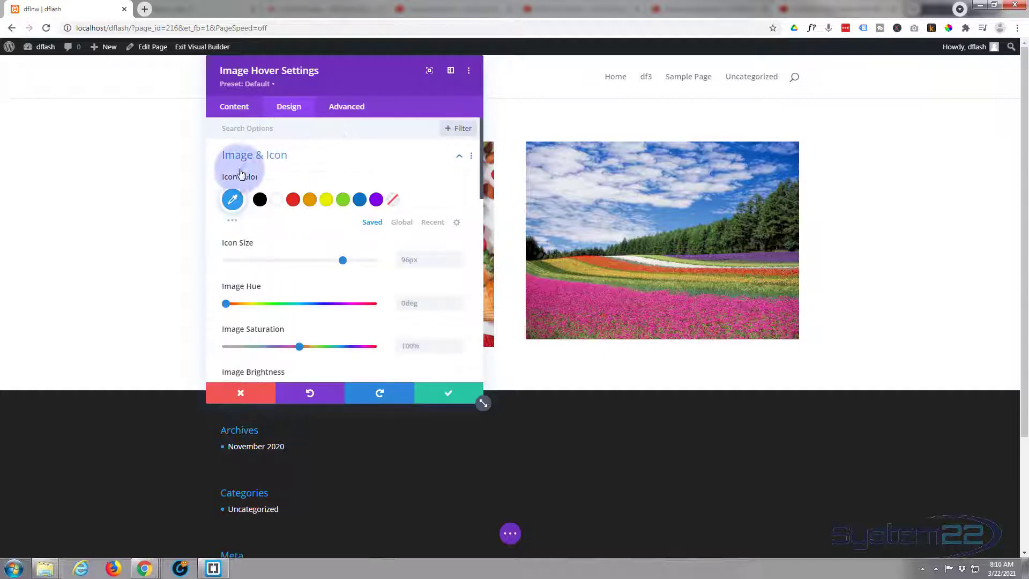
mouse_move(606, 239)
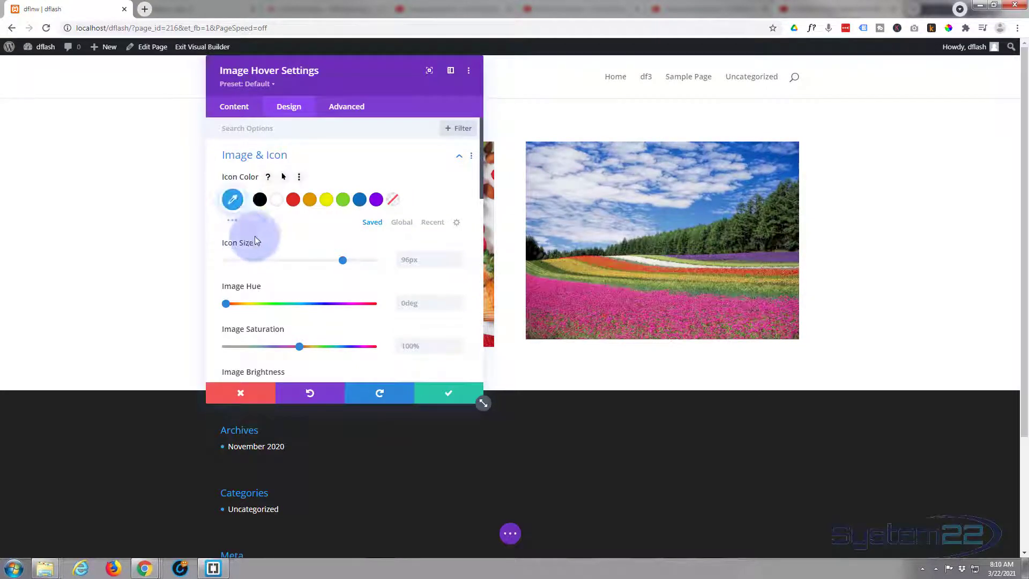
left_click(276, 200)
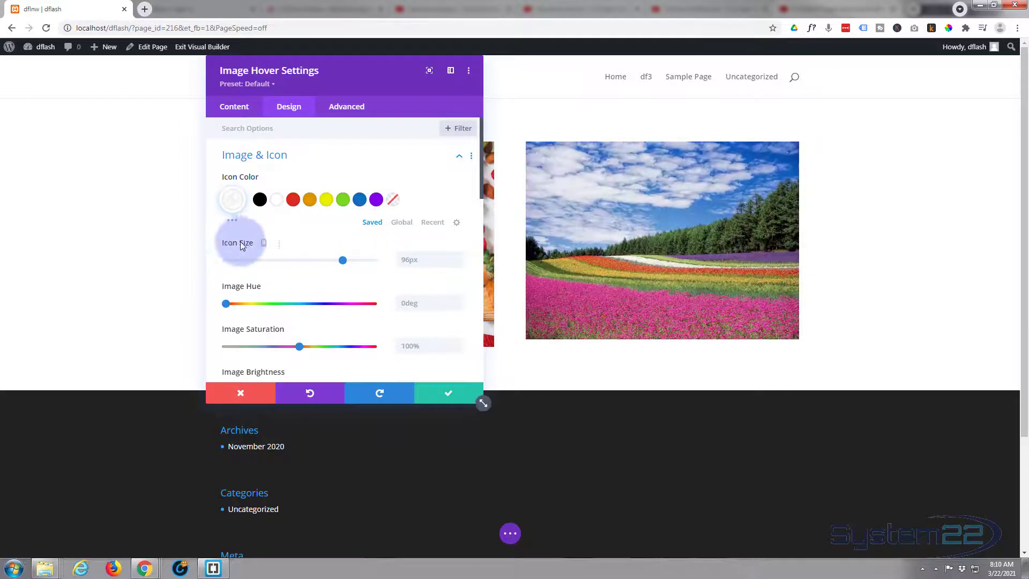
left_click_drag(342, 260, 307, 261)
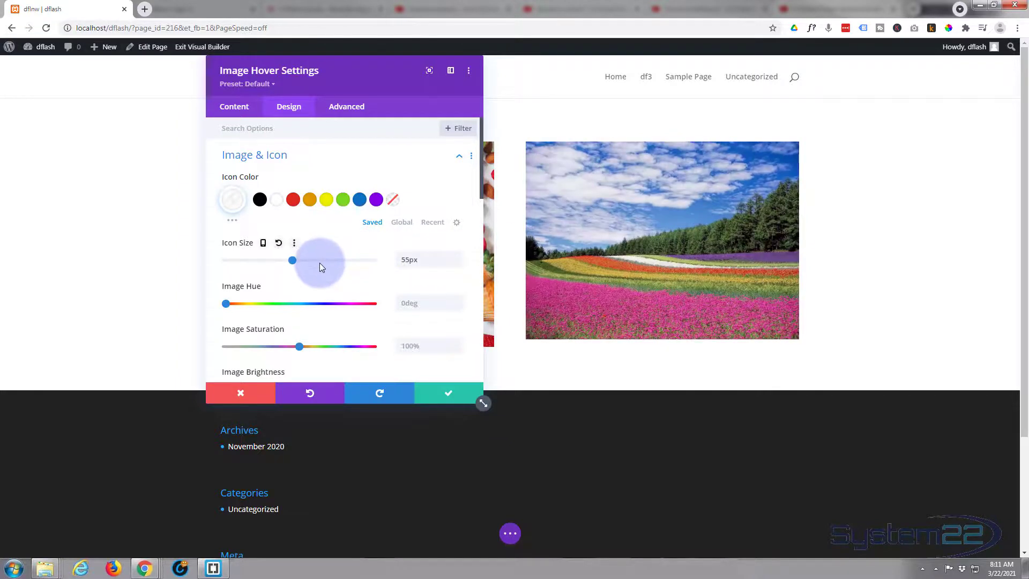
scroll(319, 263, "down", 2)
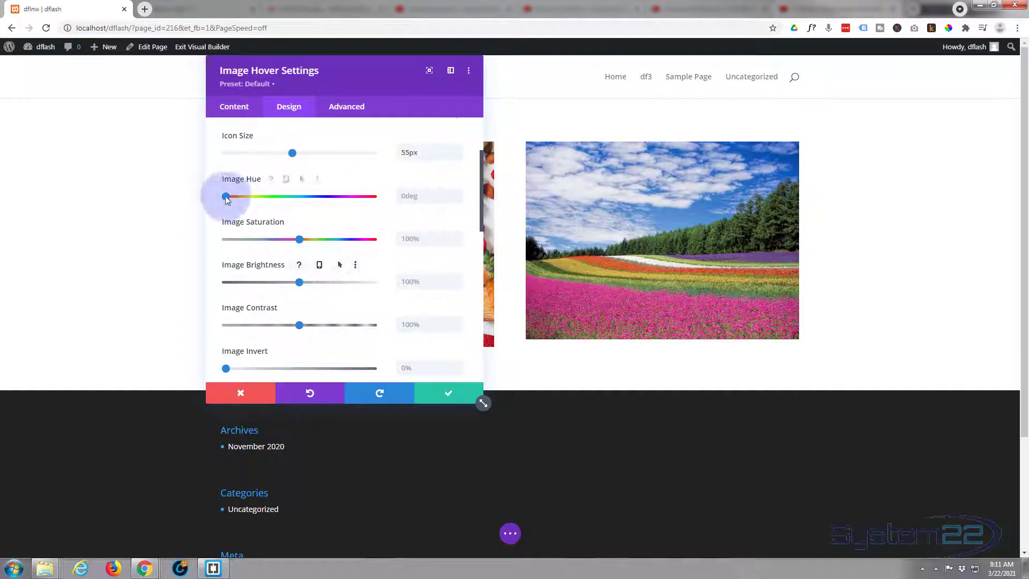
Step: Enable hover styling for the image hue and shift the hover hue to 230deg
left_click_drag(260, 196, 192, 203)
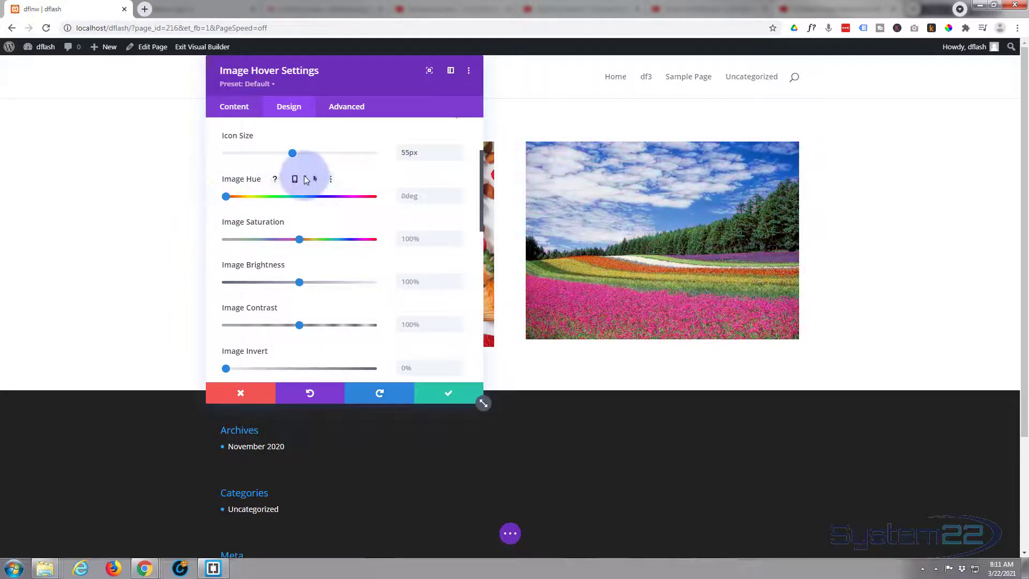
mouse_move(271, 179)
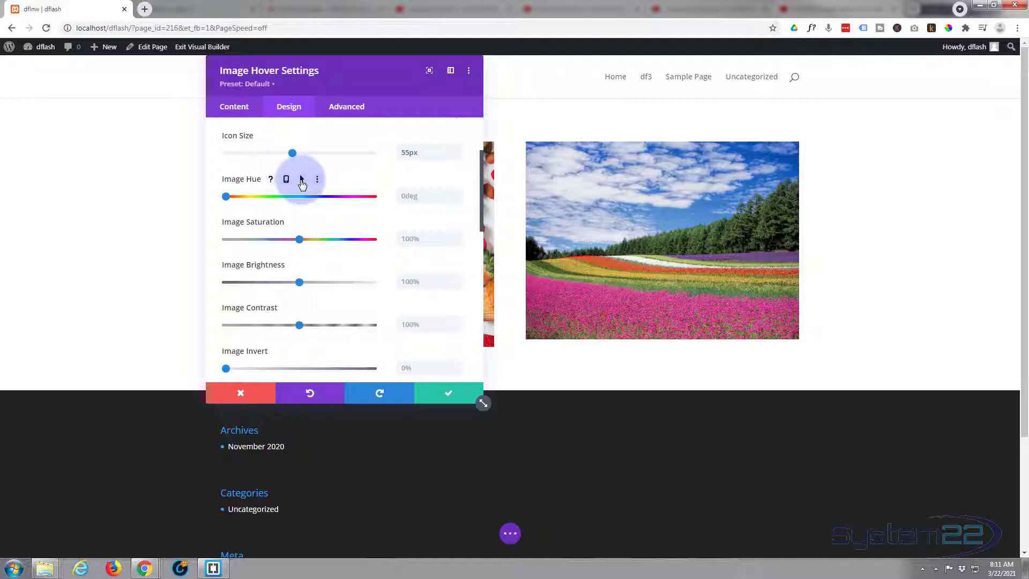
left_click(302, 180)
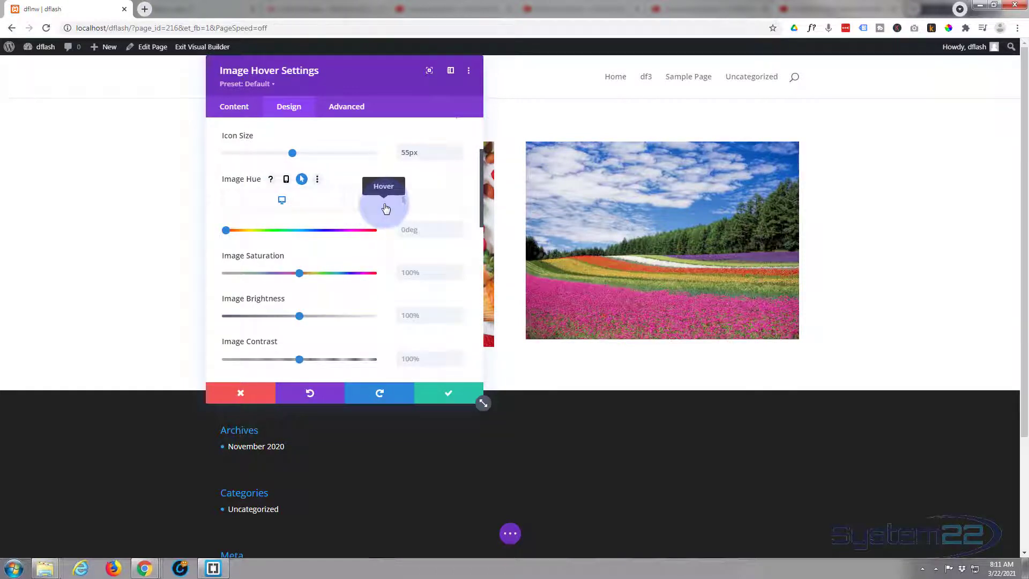
left_click(384, 207)
left_click_drag(226, 230, 227, 230)
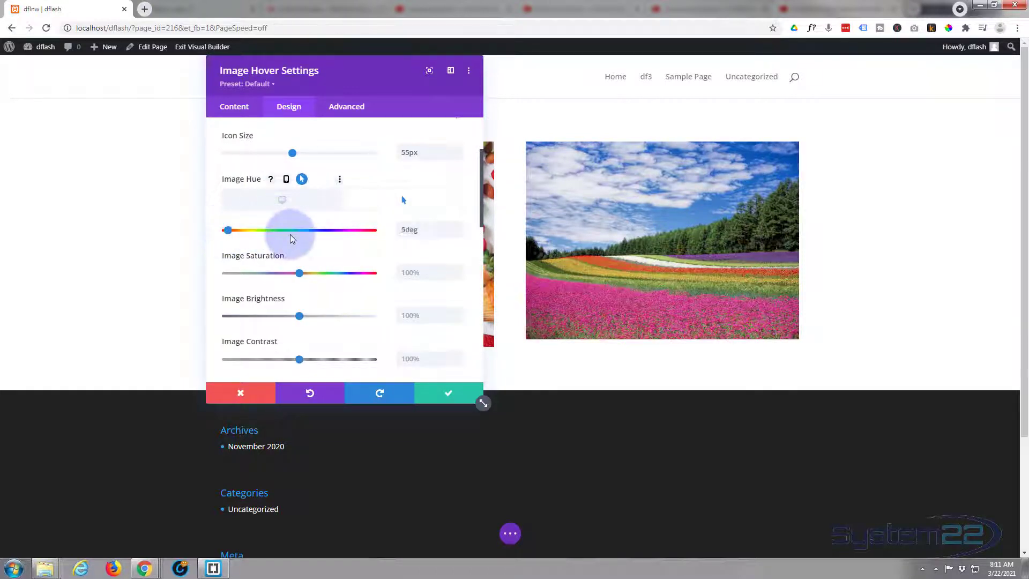
left_click_drag(292, 239, 319, 230)
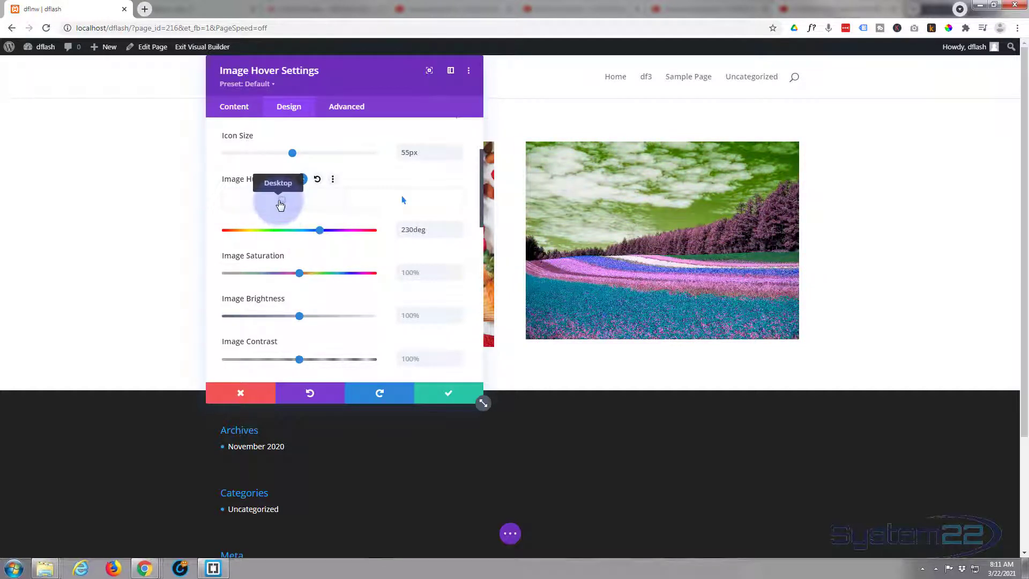
Step: Compare the desktop and hover versions of the image hue, and return the hover hue to 0deg
left_click(280, 204)
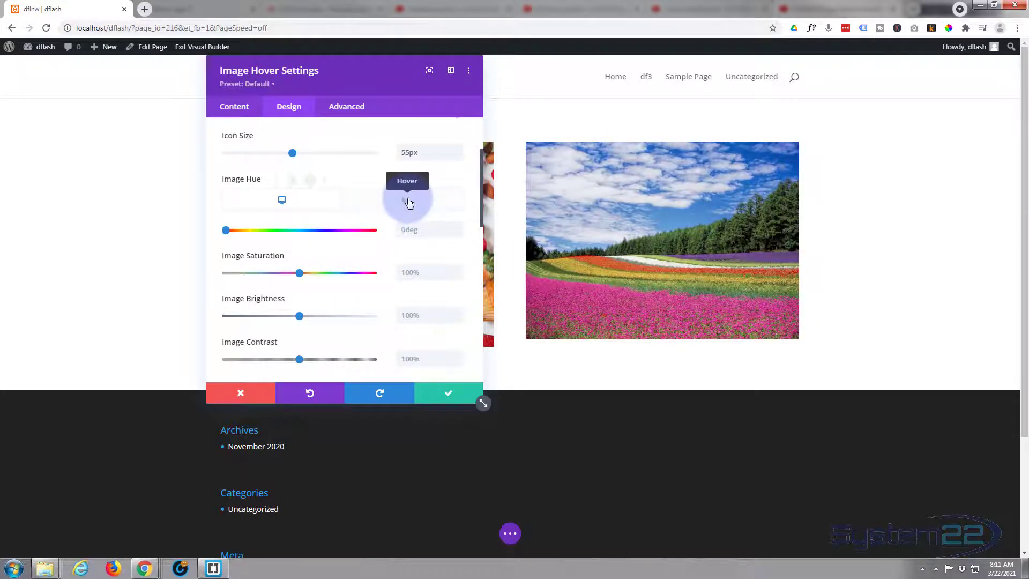
left_click(408, 202)
left_click(317, 230)
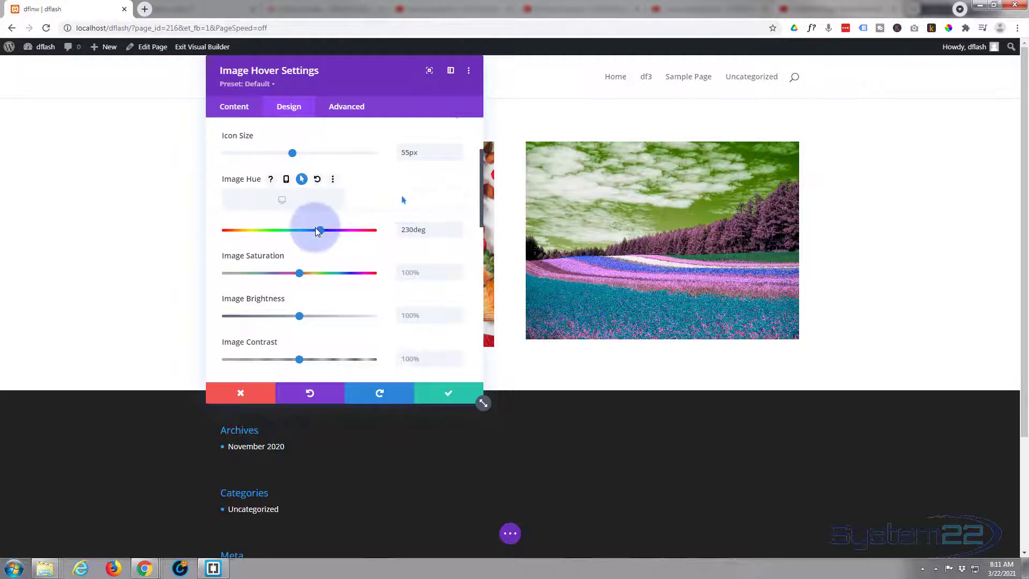
left_click_drag(318, 230, 210, 230)
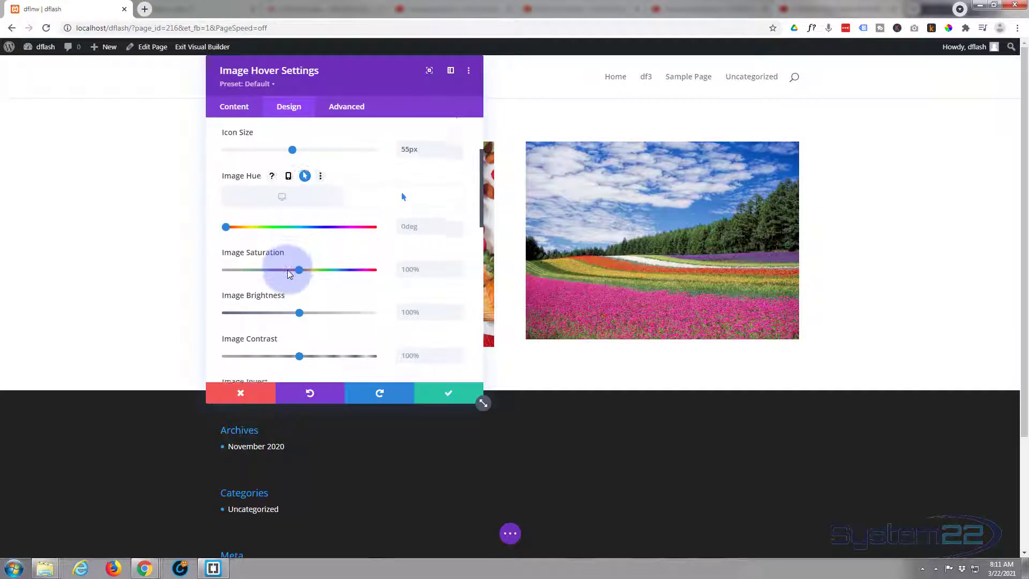
Step: Set the image blend mode to Multiply
scroll(288, 271, "down", 4)
scroll(289, 271, "down", 2)
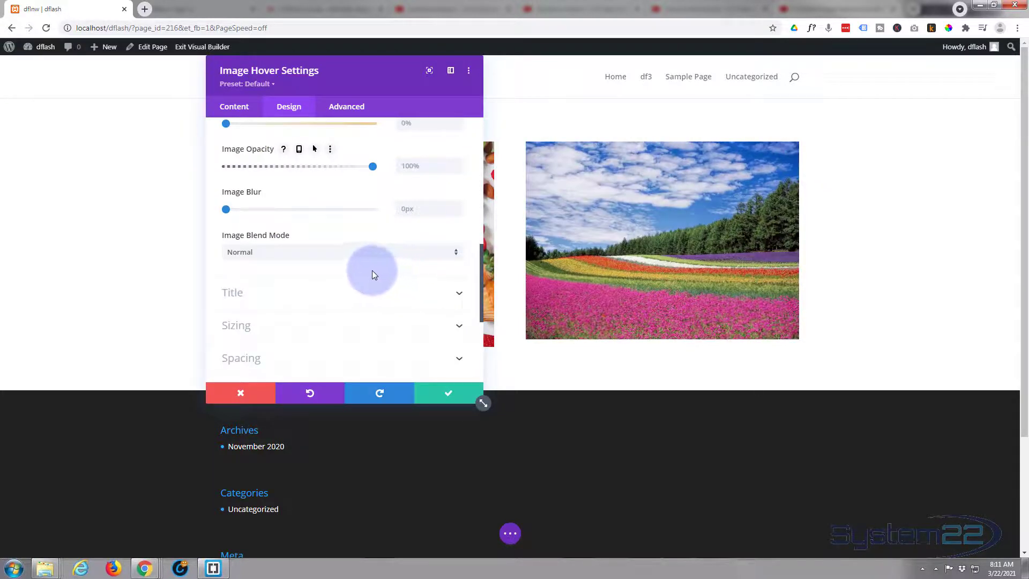
left_click(300, 259)
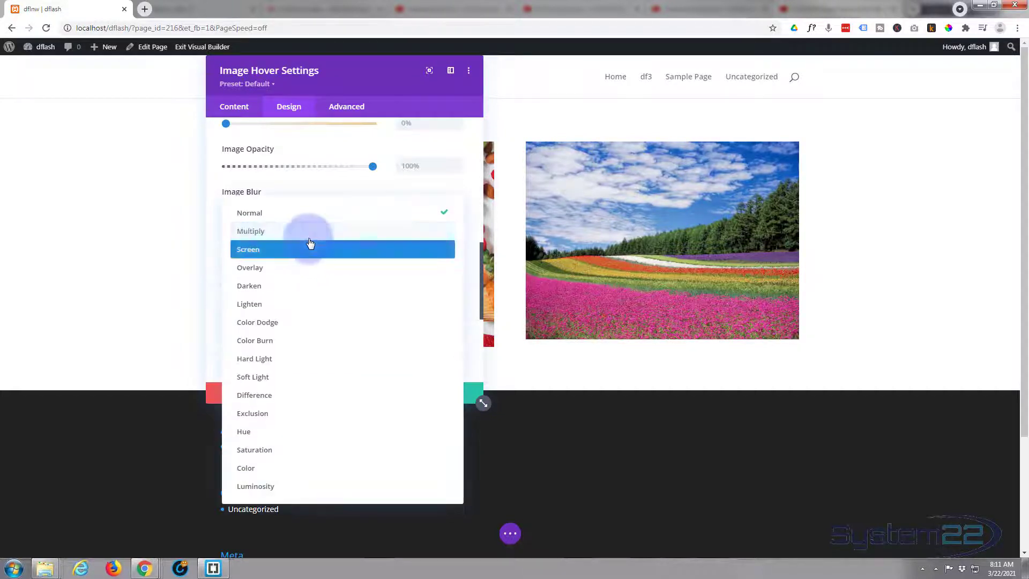
left_click(310, 231)
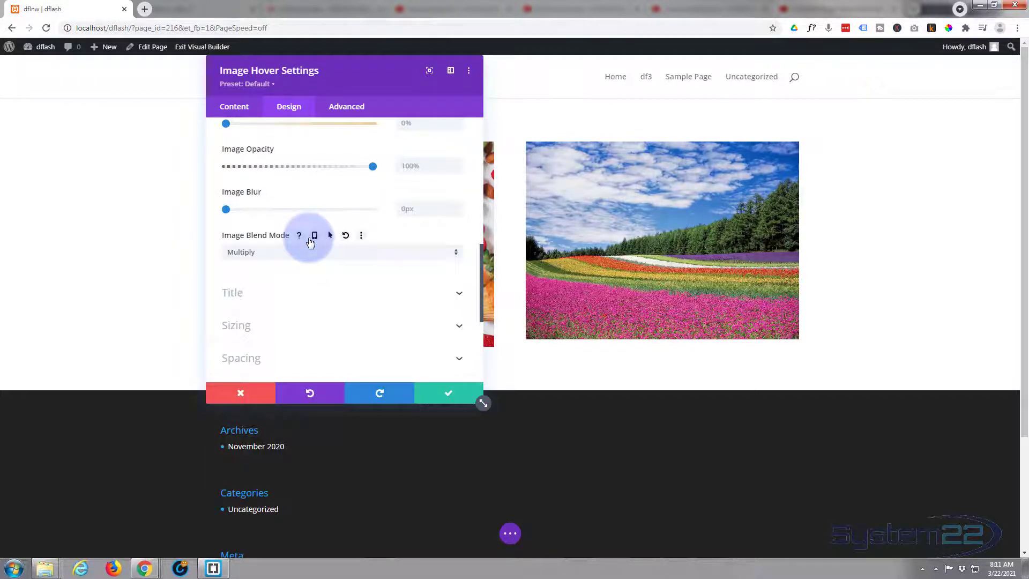
Step: Give the module a purple #8300e9 background color
left_click(233, 108)
scroll(259, 329, "down", 10)
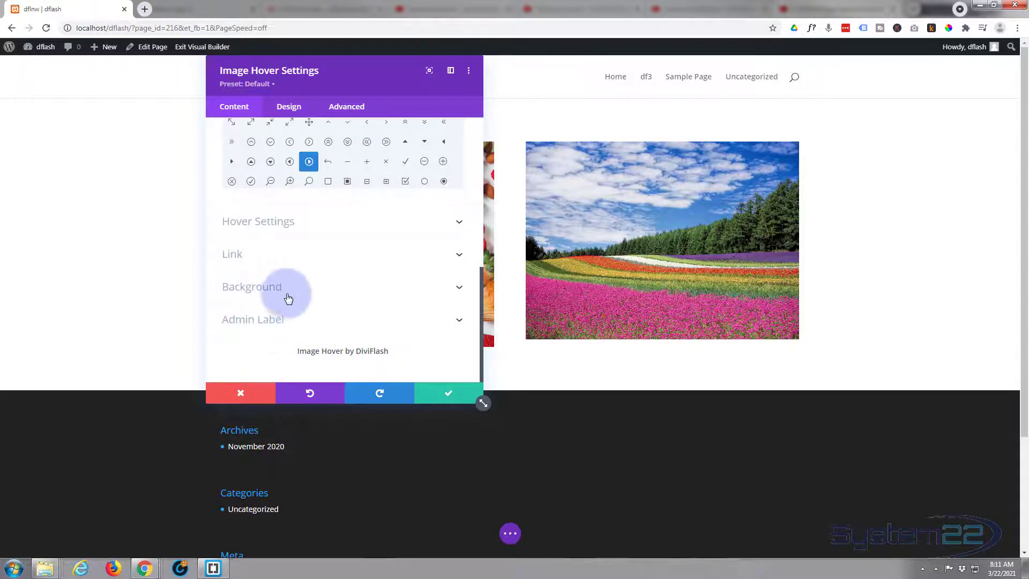
left_click(288, 299)
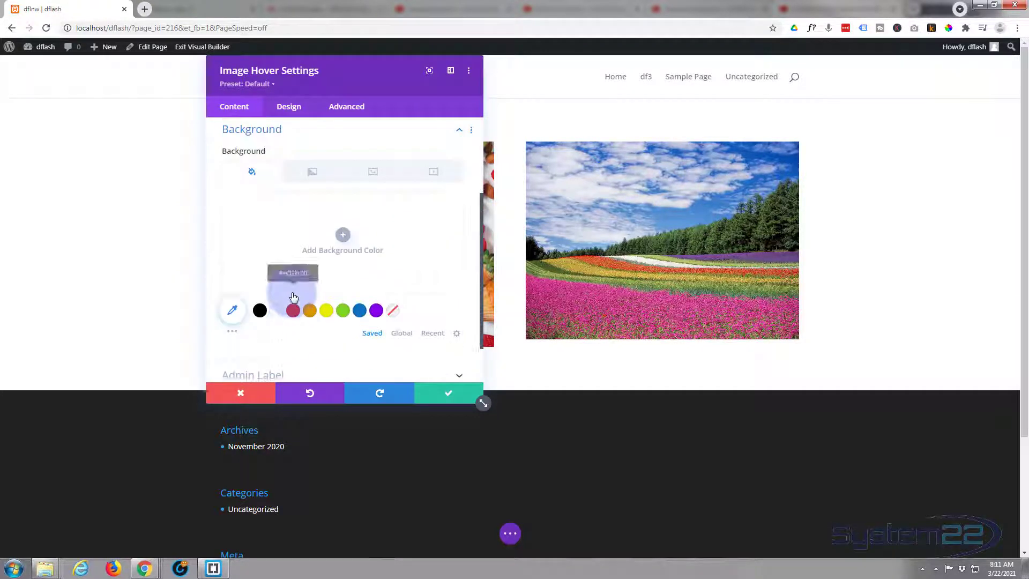
left_click(376, 316)
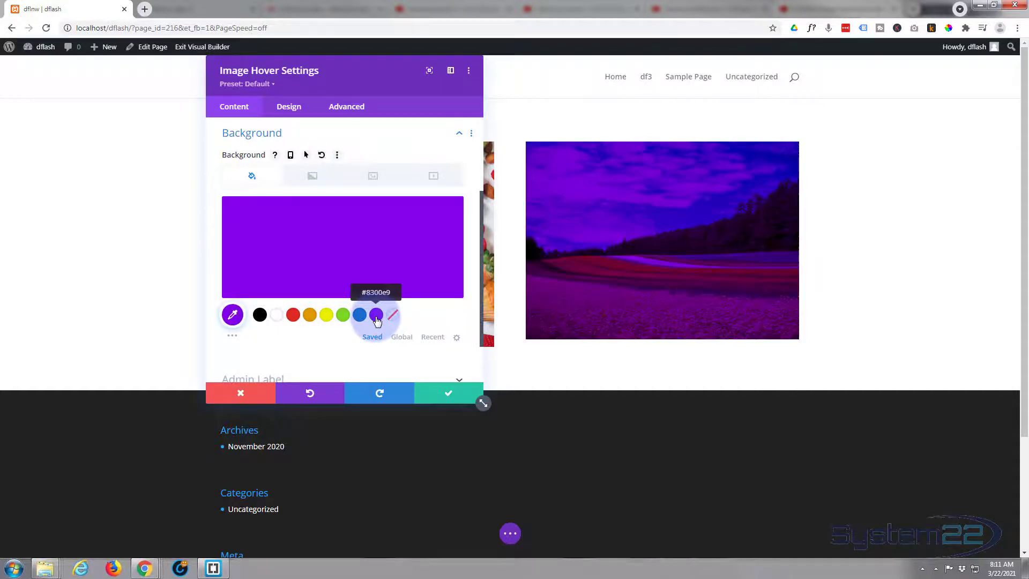
Step: Change the image blend mode to Exclusion in the Image & Icon design settings
left_click(294, 111)
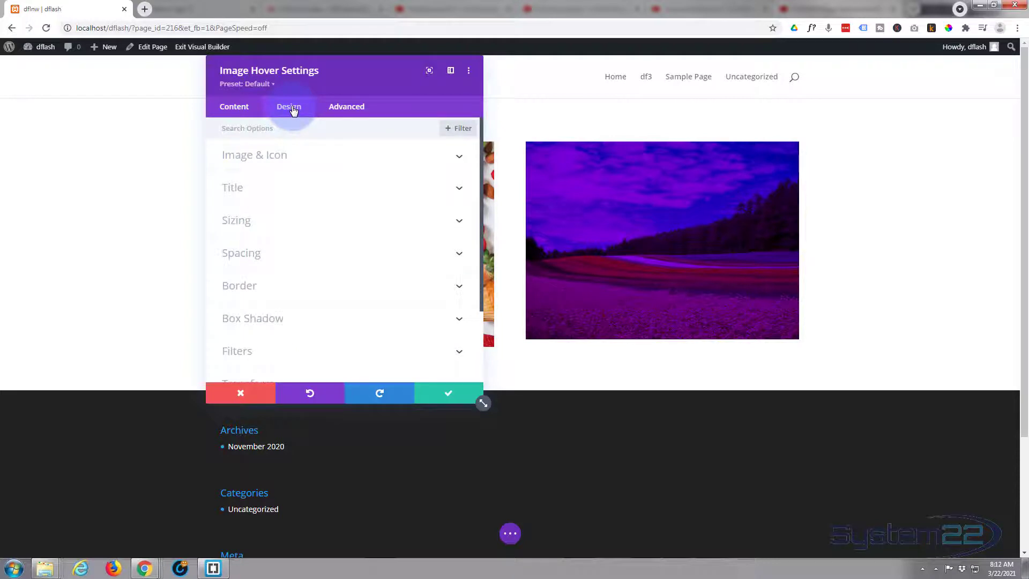
left_click(310, 156)
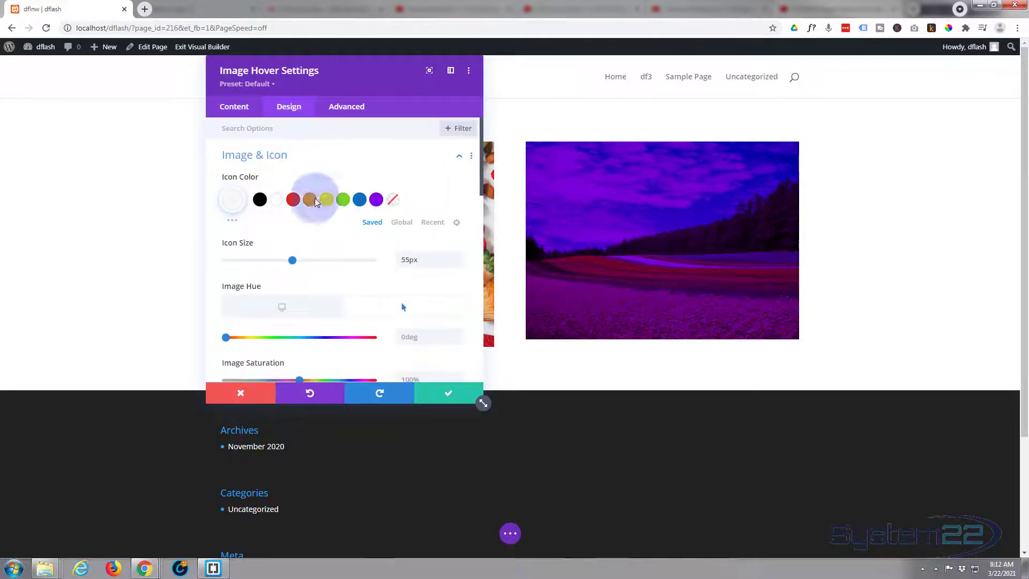
scroll(324, 270, "down", 7)
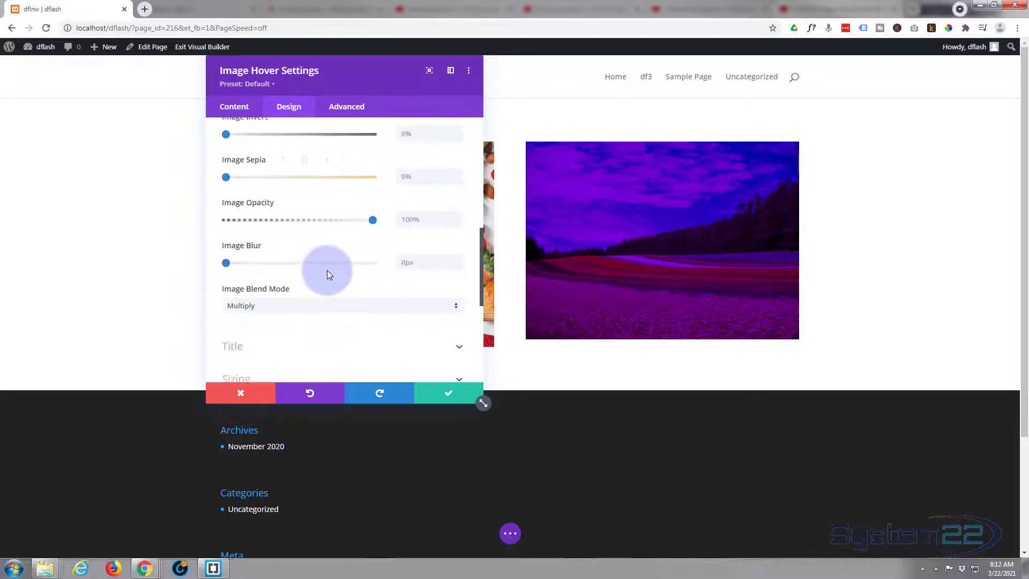
left_click(318, 309)
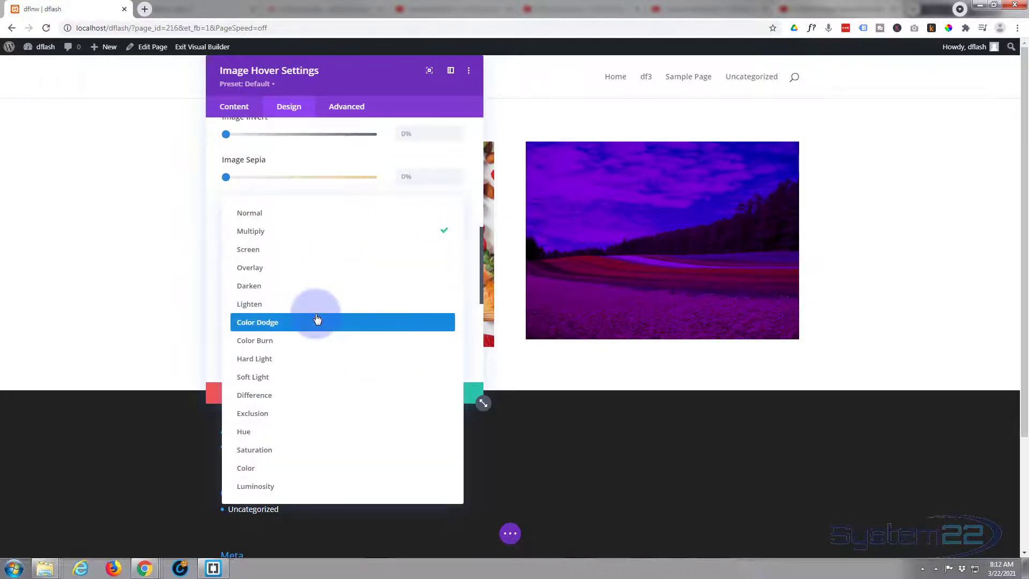
left_click(288, 417)
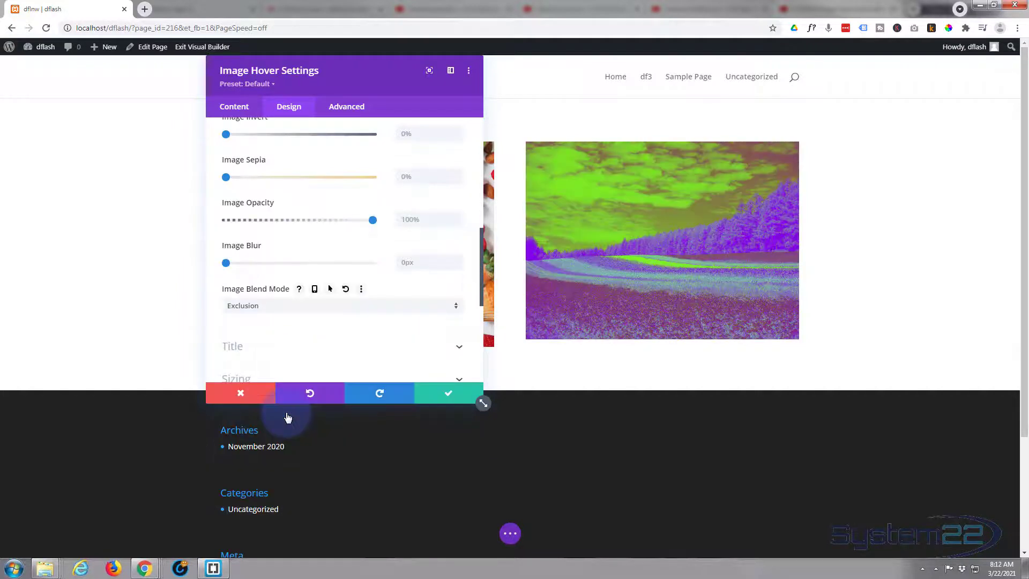
Step: Try the Saturation and Luminosity image blend modes, and restore the blend mode to Normal
left_click(303, 306)
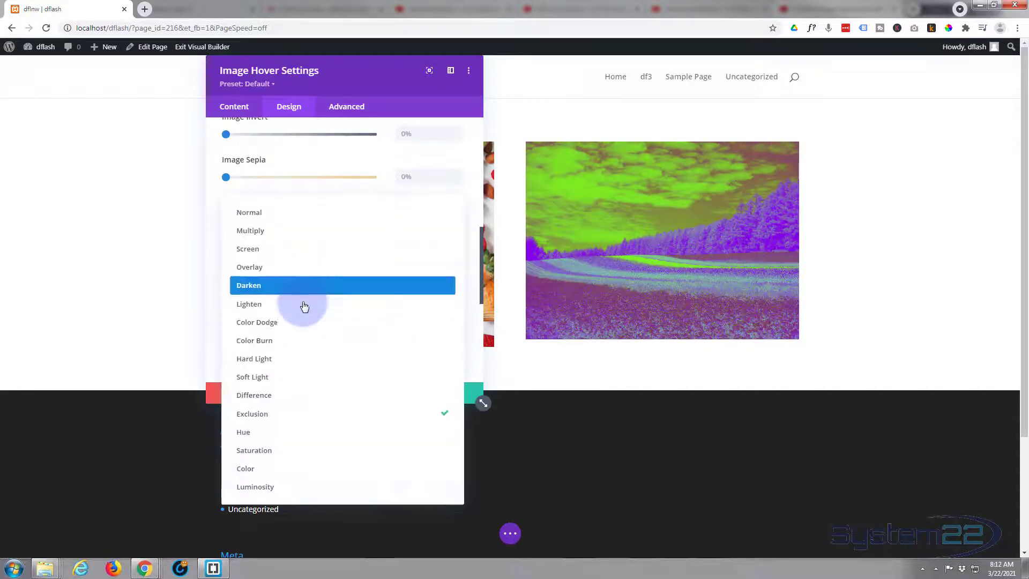
left_click(295, 453)
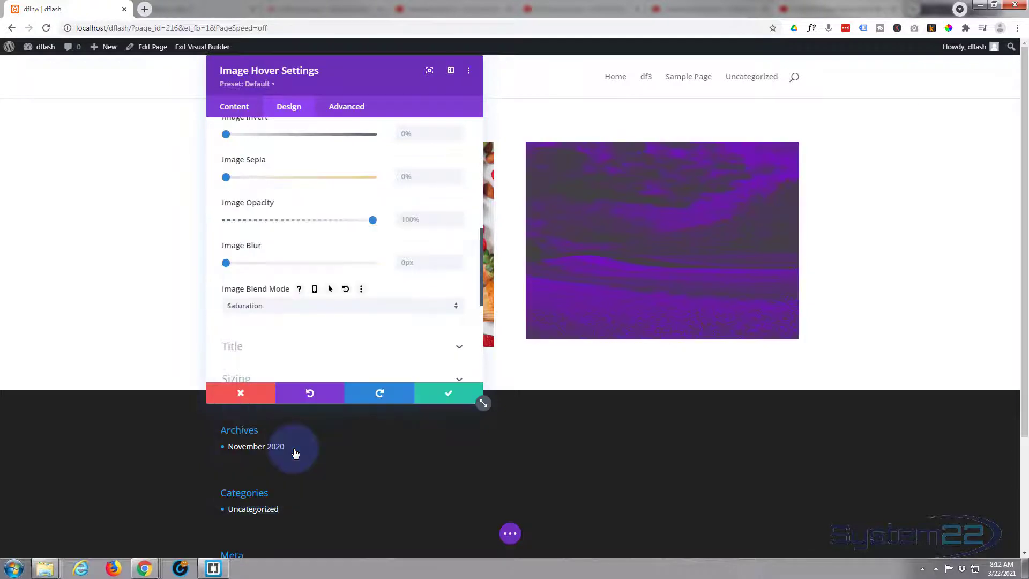
left_click(288, 307)
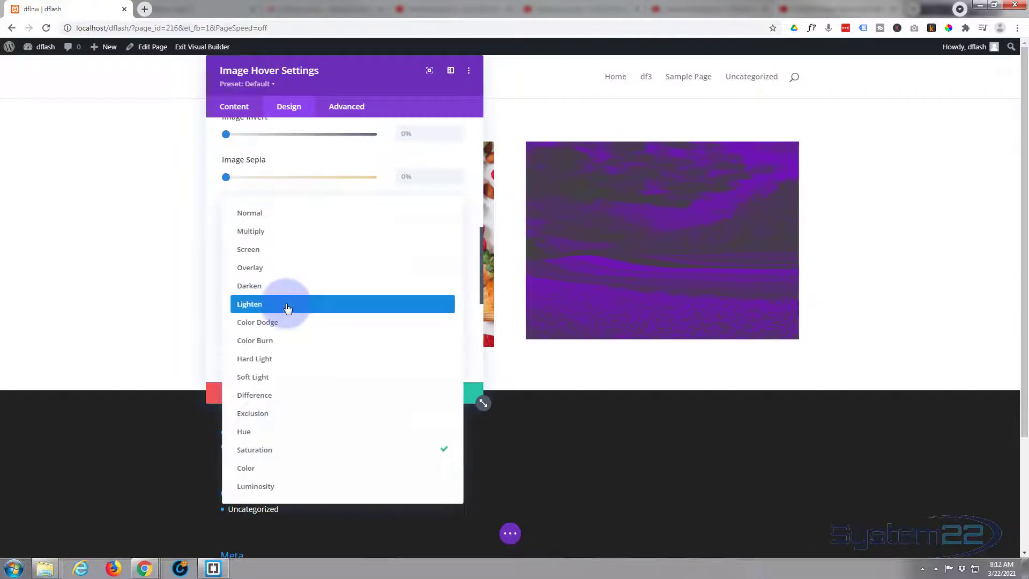
left_click(277, 487)
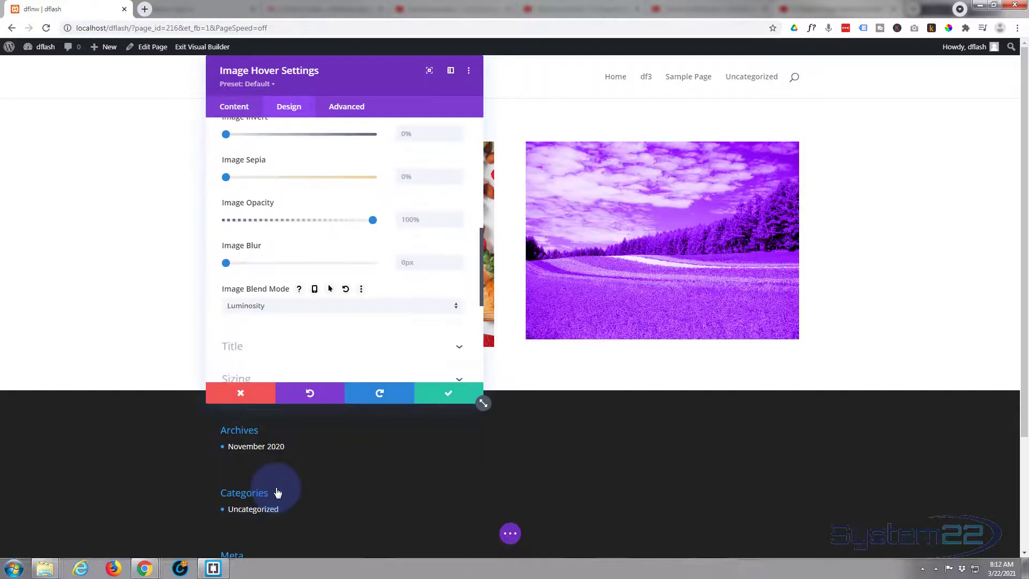
left_click(274, 312)
left_click(248, 214)
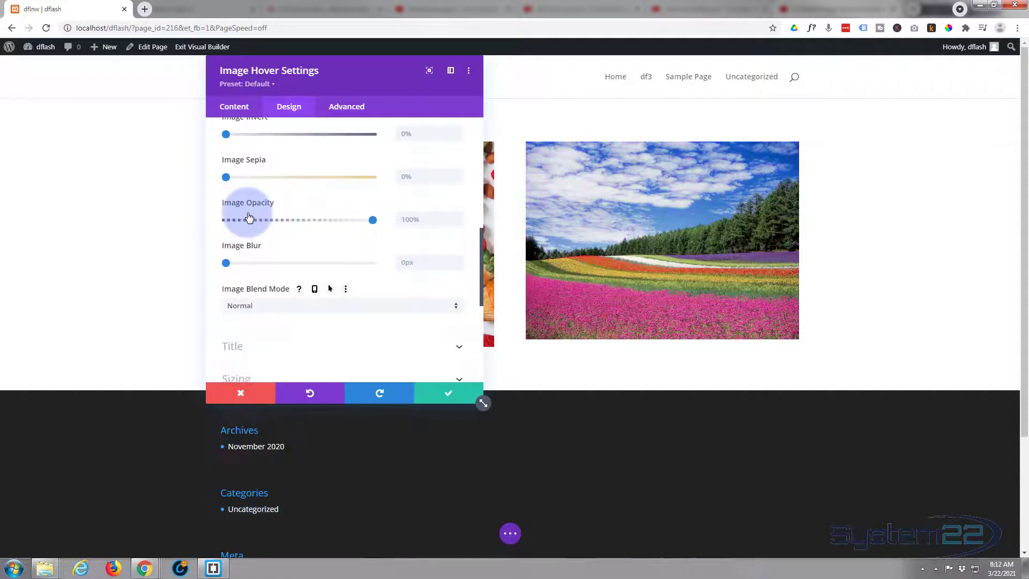
Step: Examine the title design settings, including the available fonts, text color, text size and text shadow options
scroll(328, 280, "down", 3)
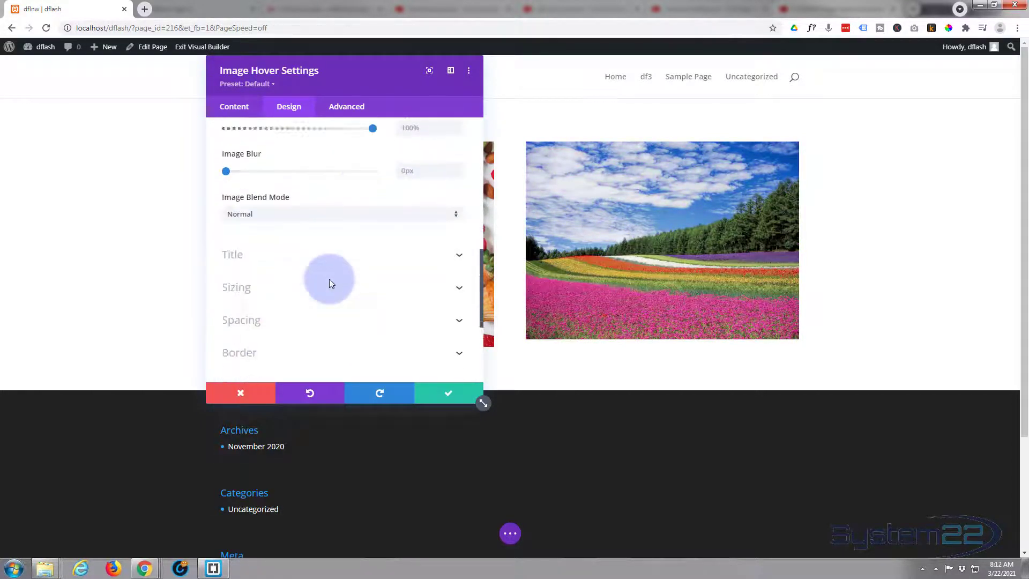
left_click(318, 251)
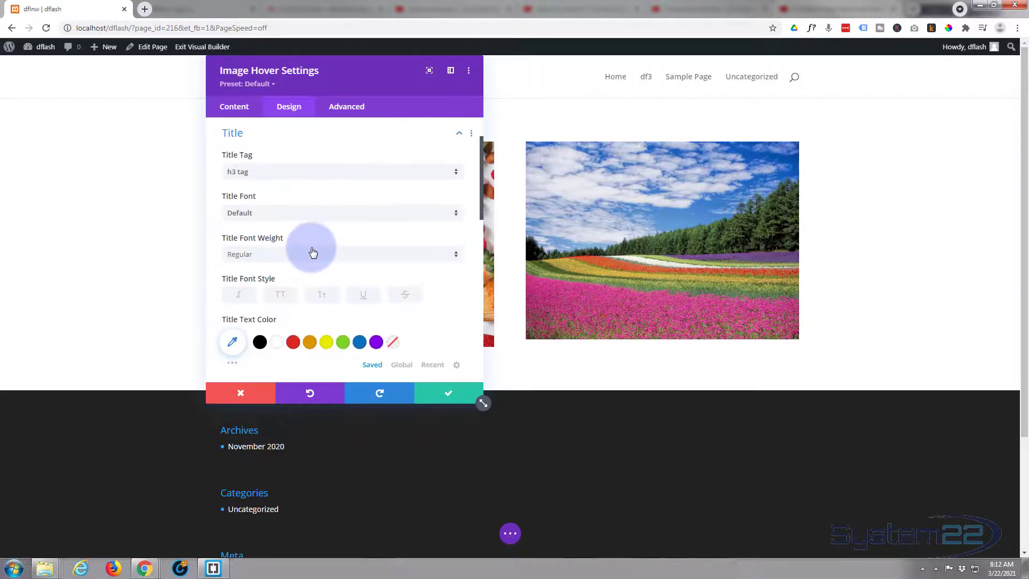
mouse_move(723, 220)
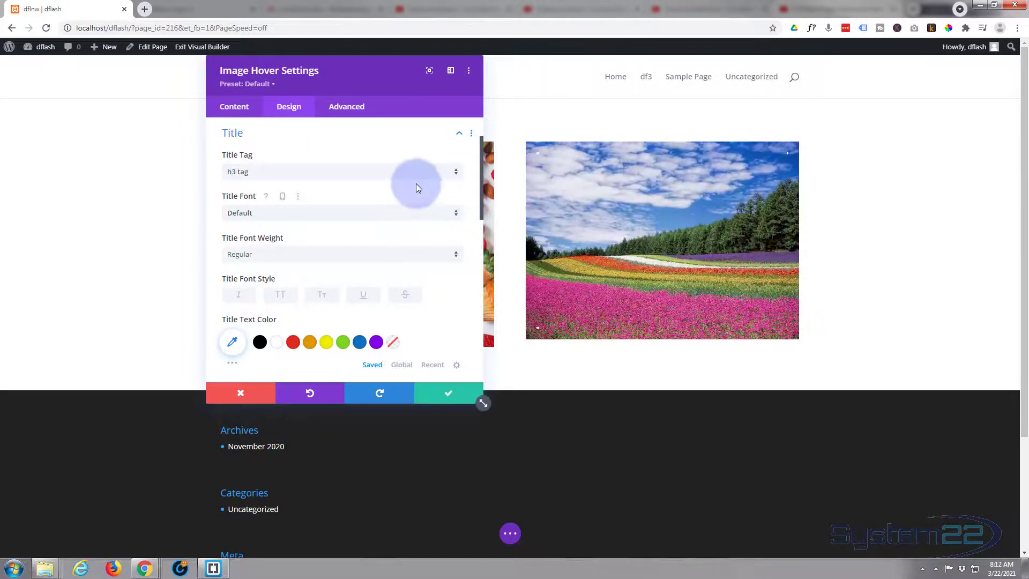
scroll(415, 183, "down", 1)
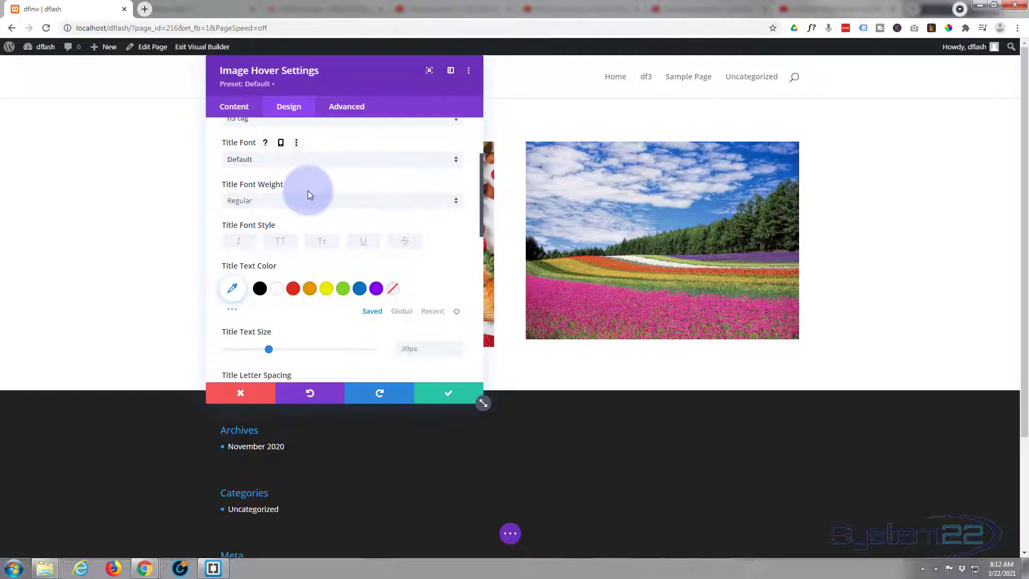
left_click(303, 162)
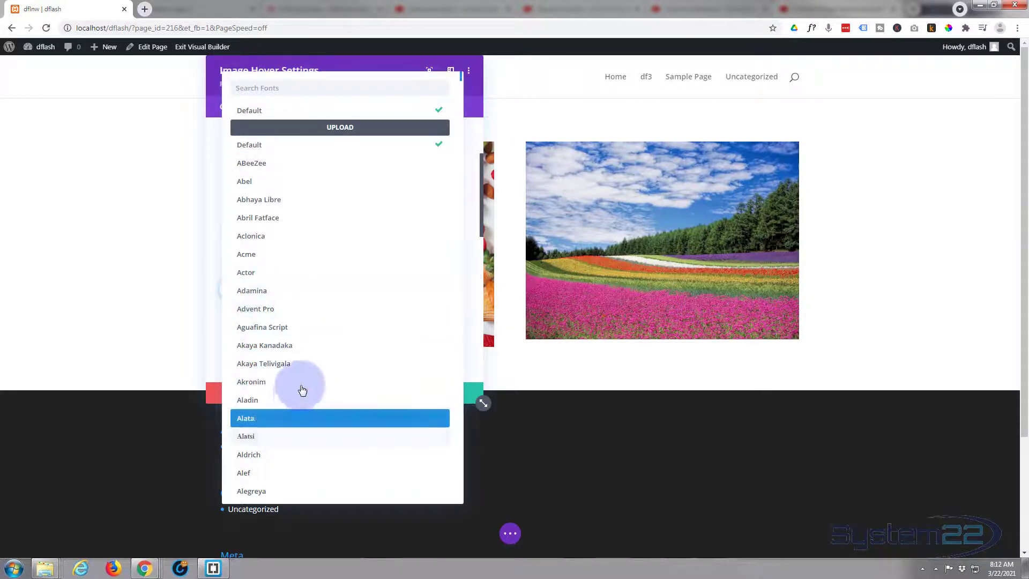
scroll(311, 319, "down", 2)
scroll(312, 317, "down", 3)
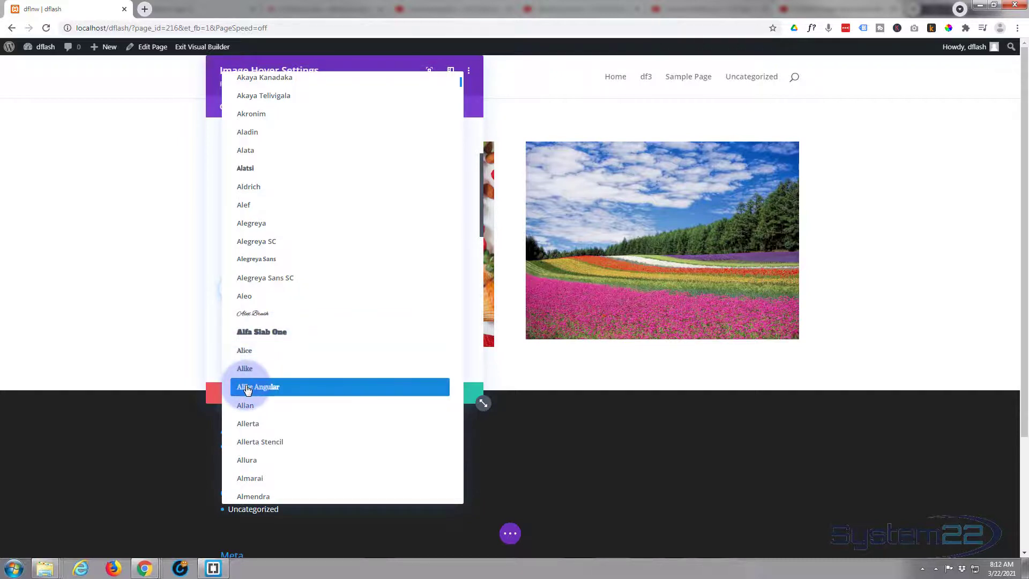
left_click(211, 323)
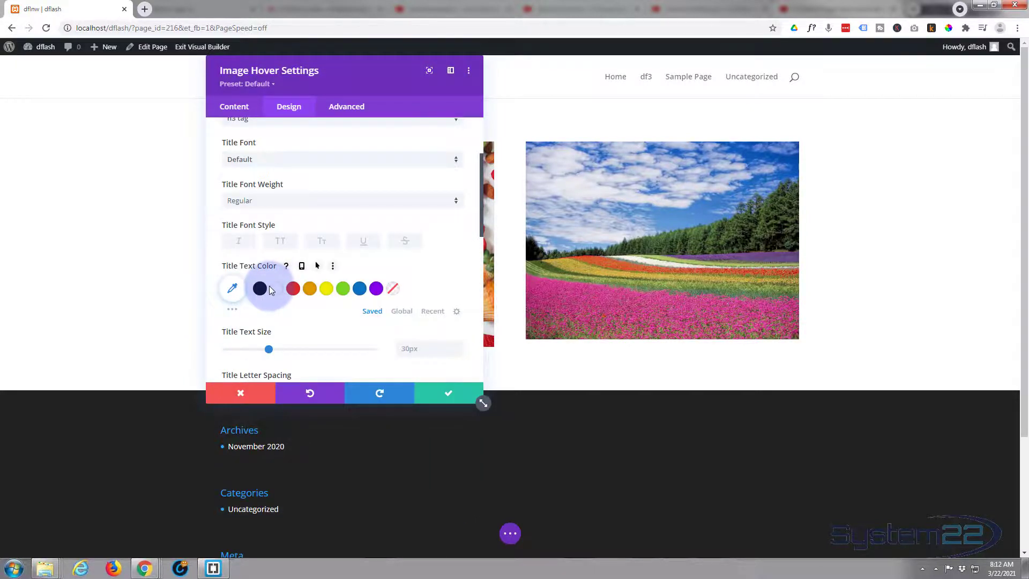
scroll(270, 291, "down", 2)
scroll(269, 291, "down", 4)
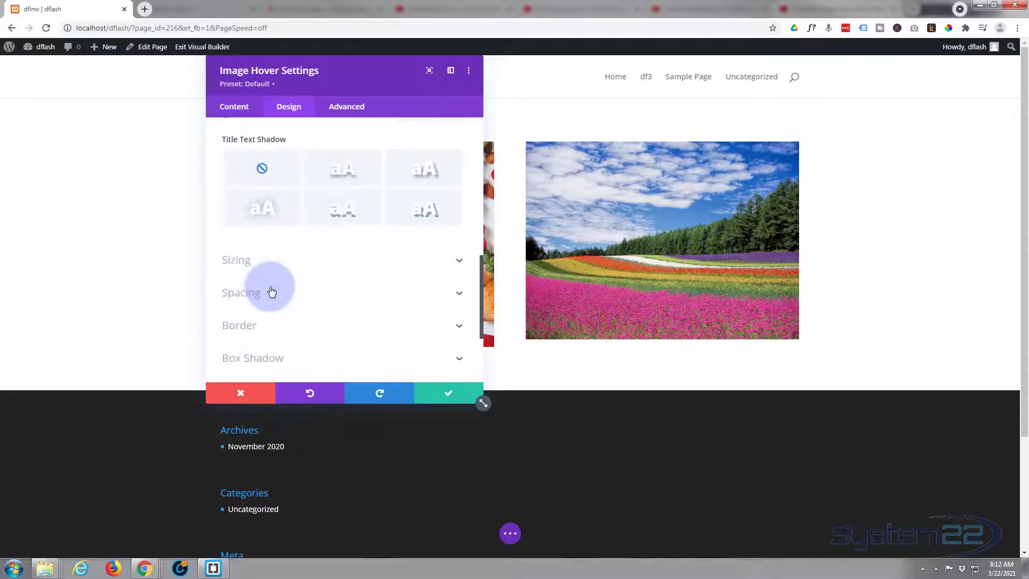
Step: Reduce the module's width to 72% in the sizing settings
left_click(304, 267)
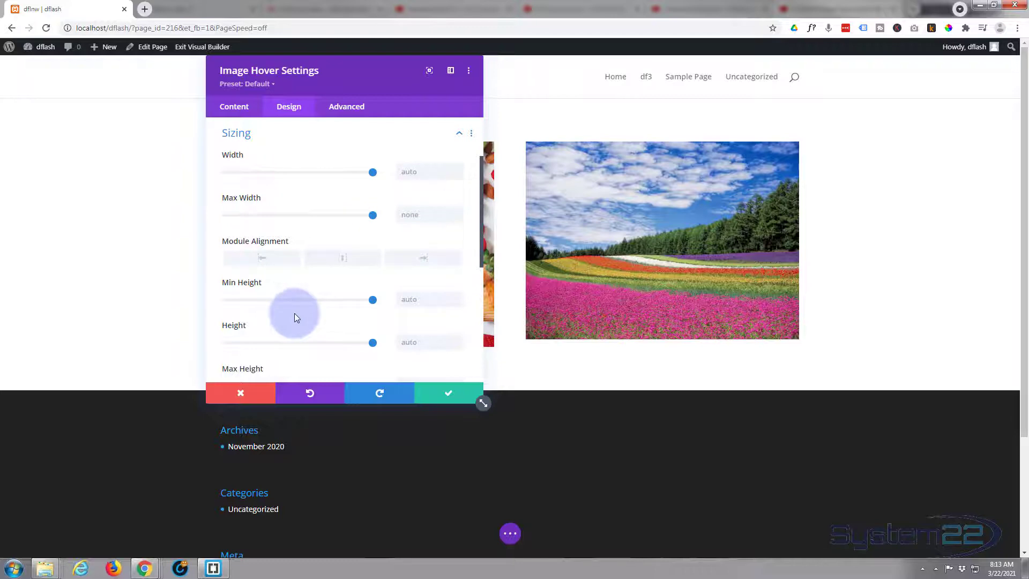
mouse_move(574, 278)
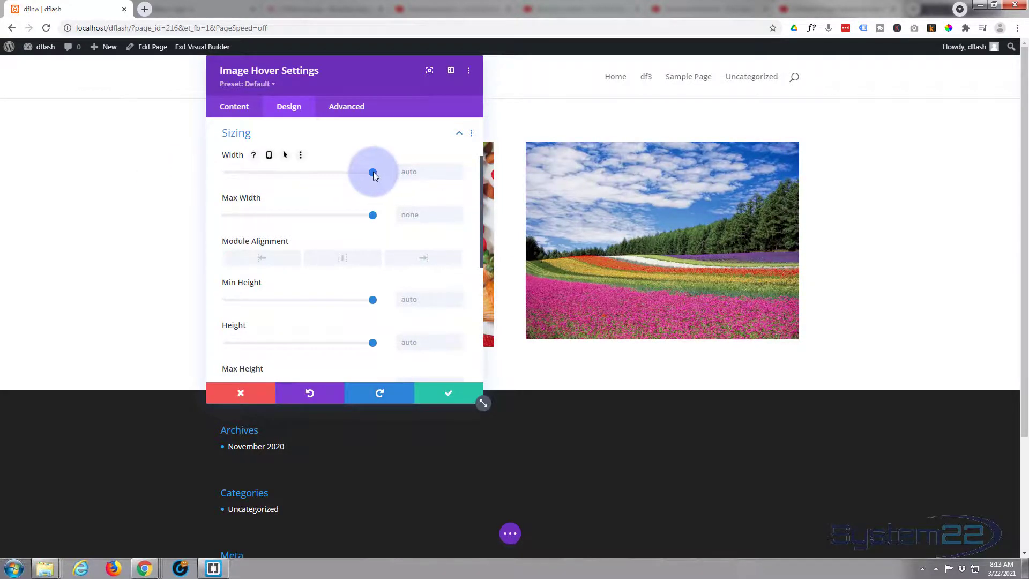
left_click_drag(373, 172, 320, 174)
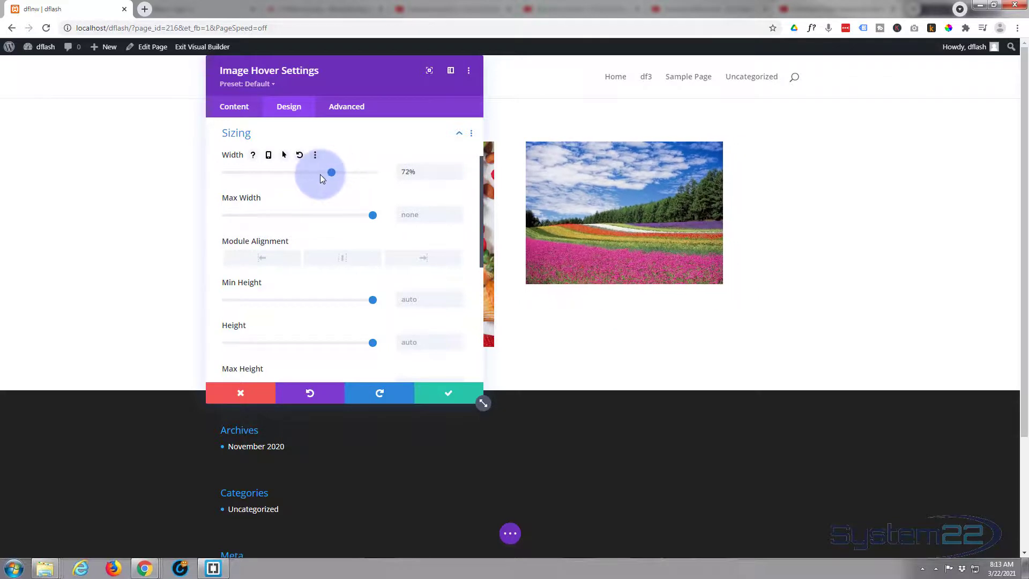
Step: Reduce the module's width to 46%, and try the center and right module alignments before aligning it left
right_click(320, 175)
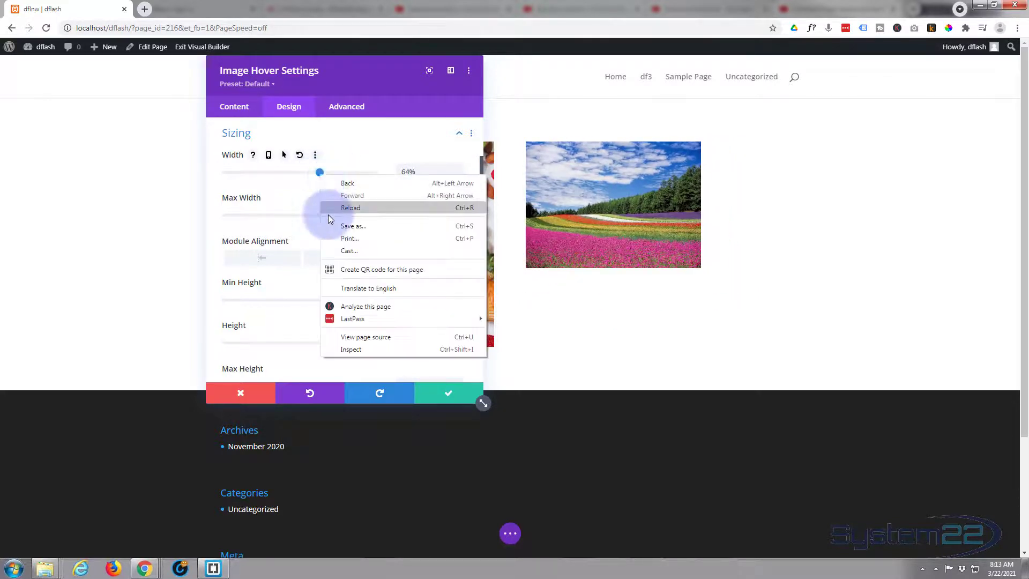
left_click(293, 188)
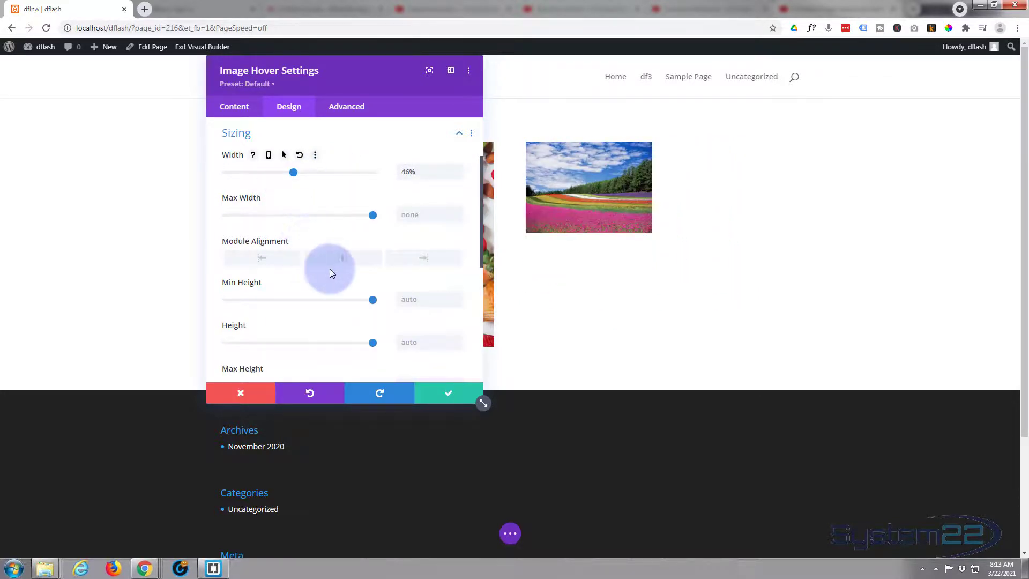
left_click(344, 261)
left_click(401, 263)
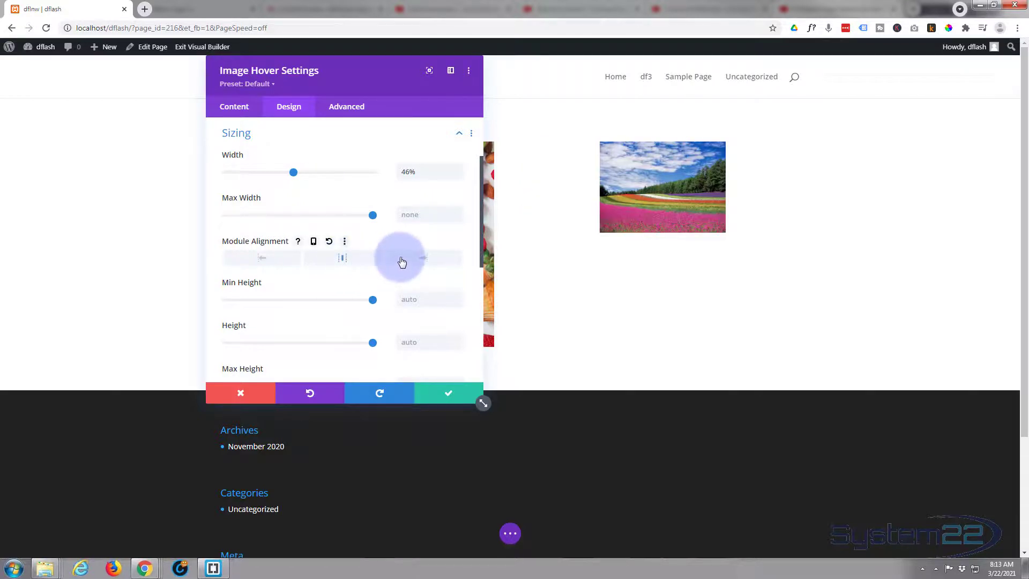
left_click(265, 258)
Step: Restore the module's width to 100% and save the Image Hover settings
left_click(293, 172)
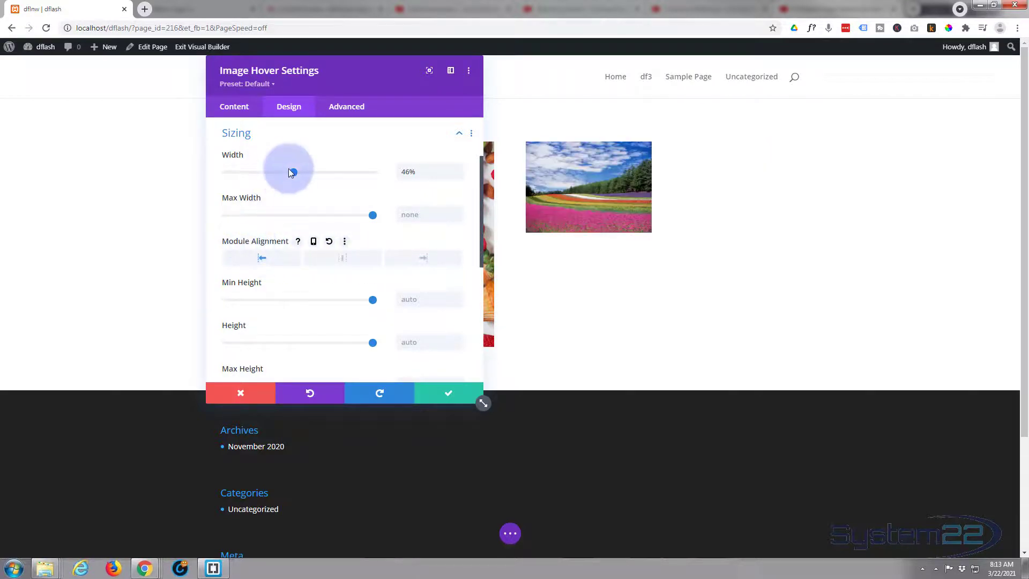
left_click_drag(291, 170, 377, 171)
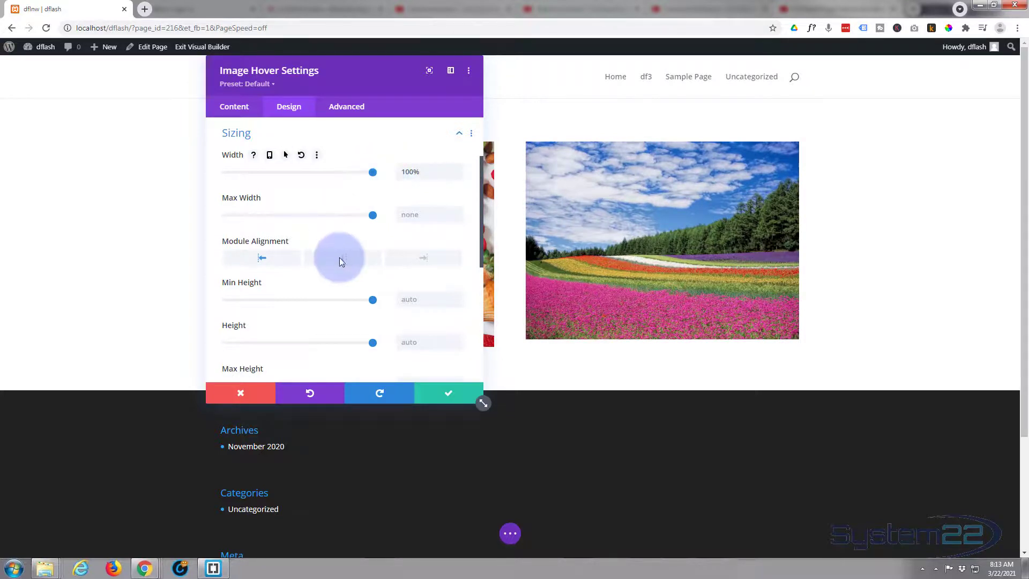
scroll(341, 258, "down", 5)
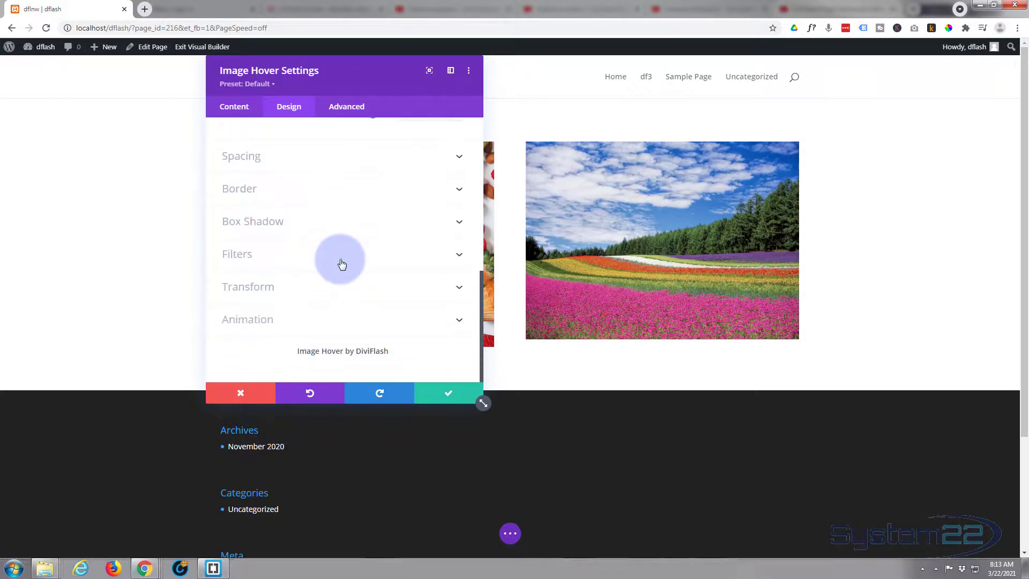
left_click(452, 400)
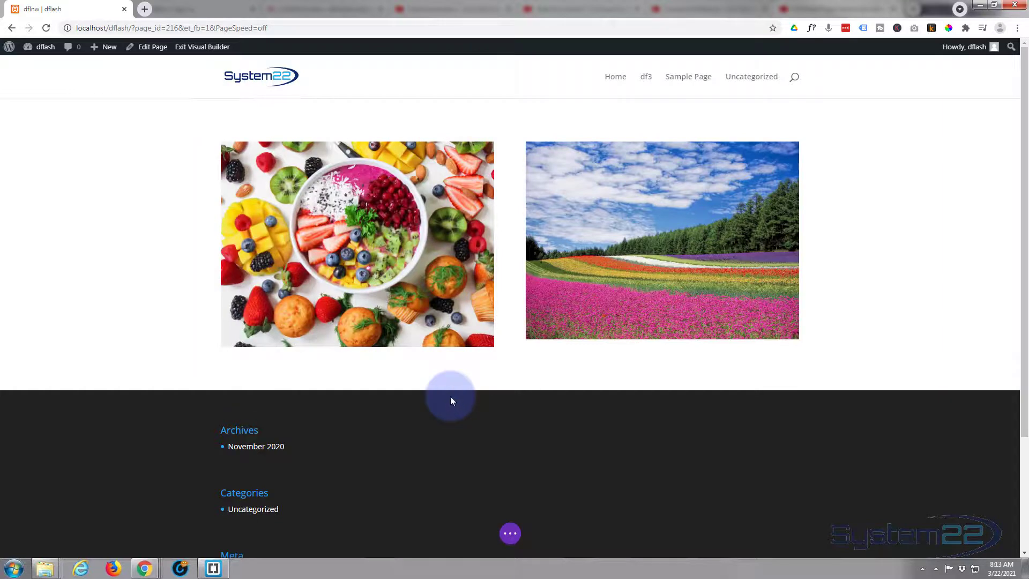
mouse_move(632, 265)
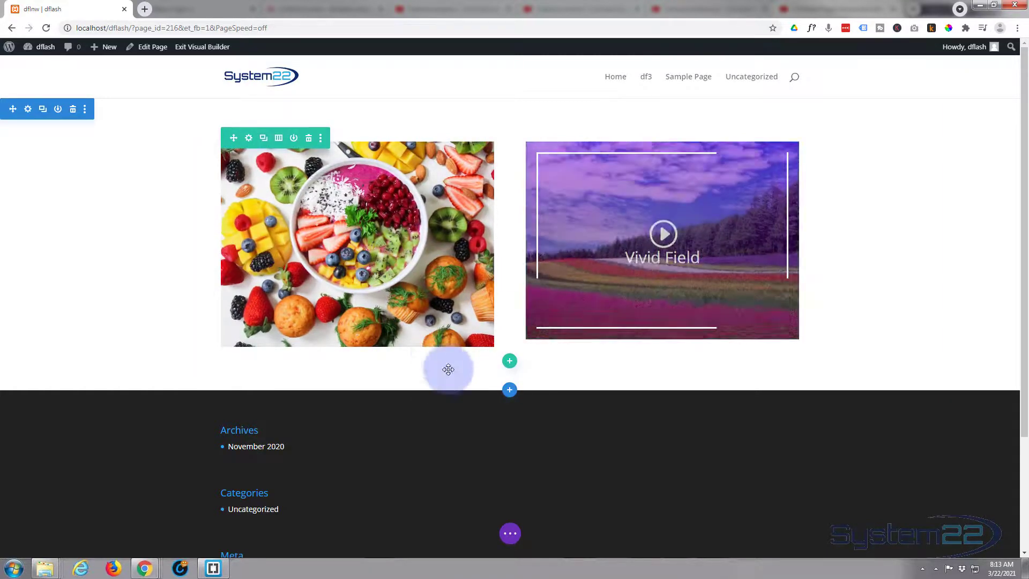
Step: Save the page and exit the Visual Builder to preview the field image's hover effect on the live page
left_click(513, 534)
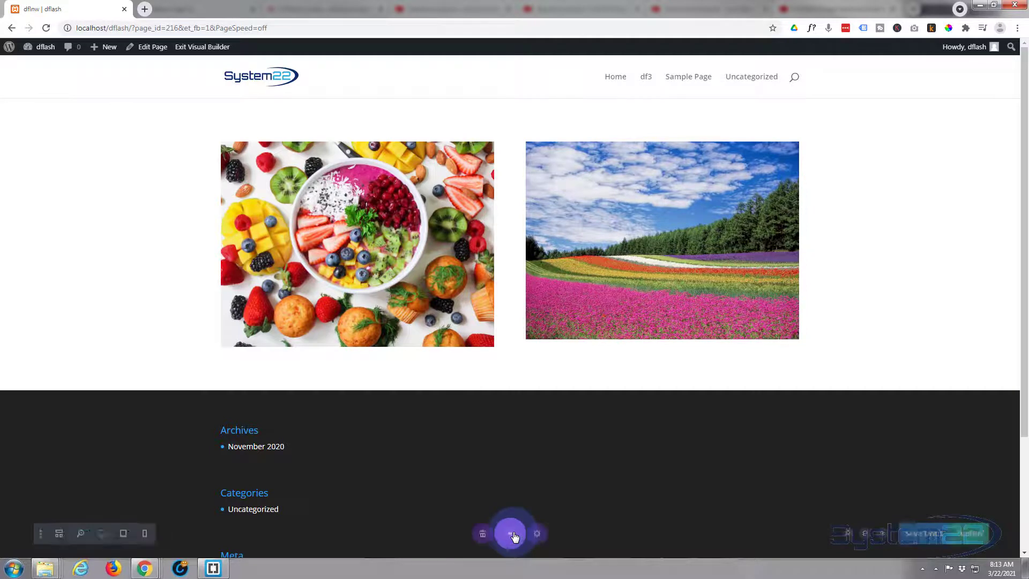
left_click(947, 536)
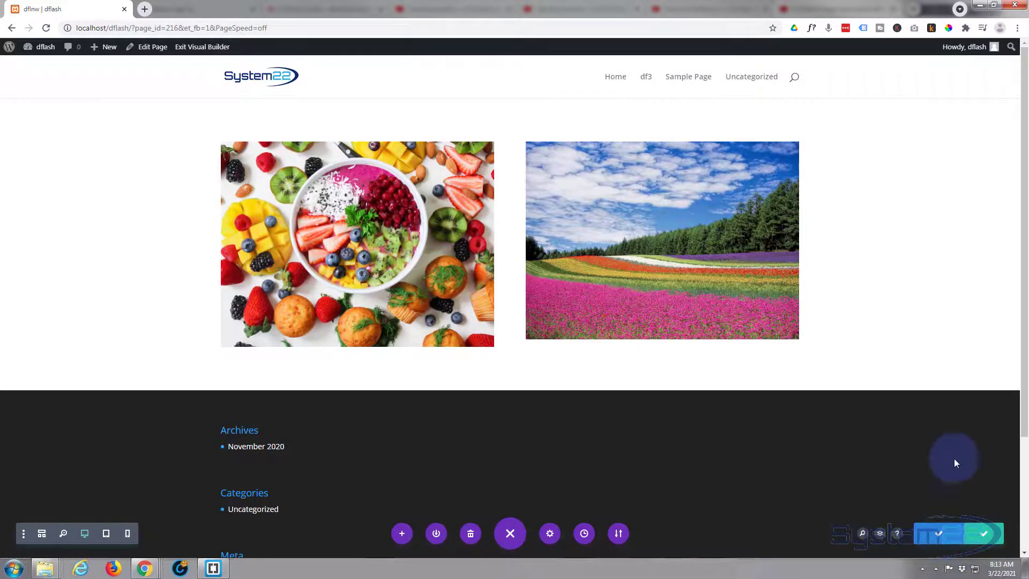
left_click(208, 47)
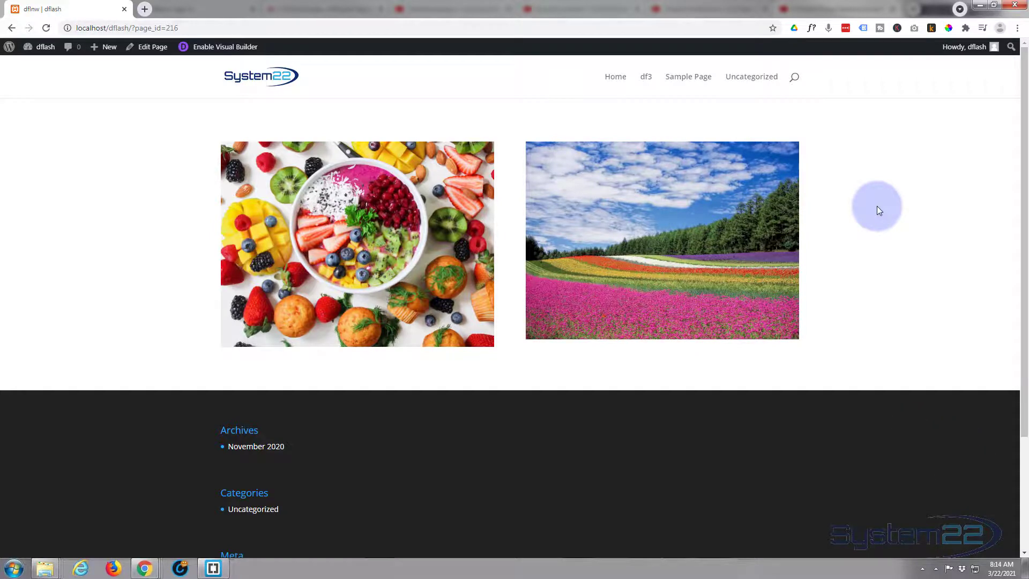
mouse_move(730, 223)
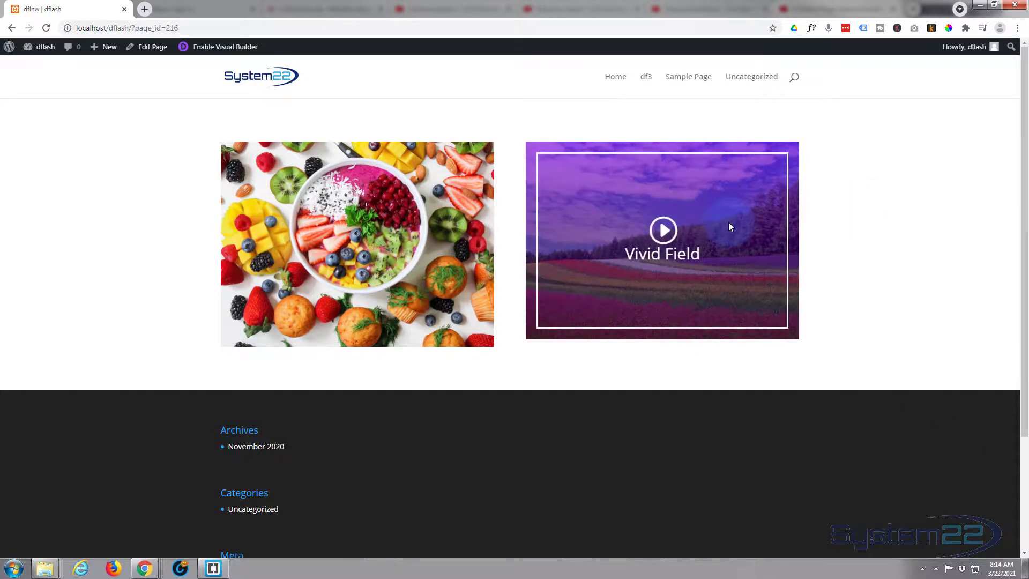